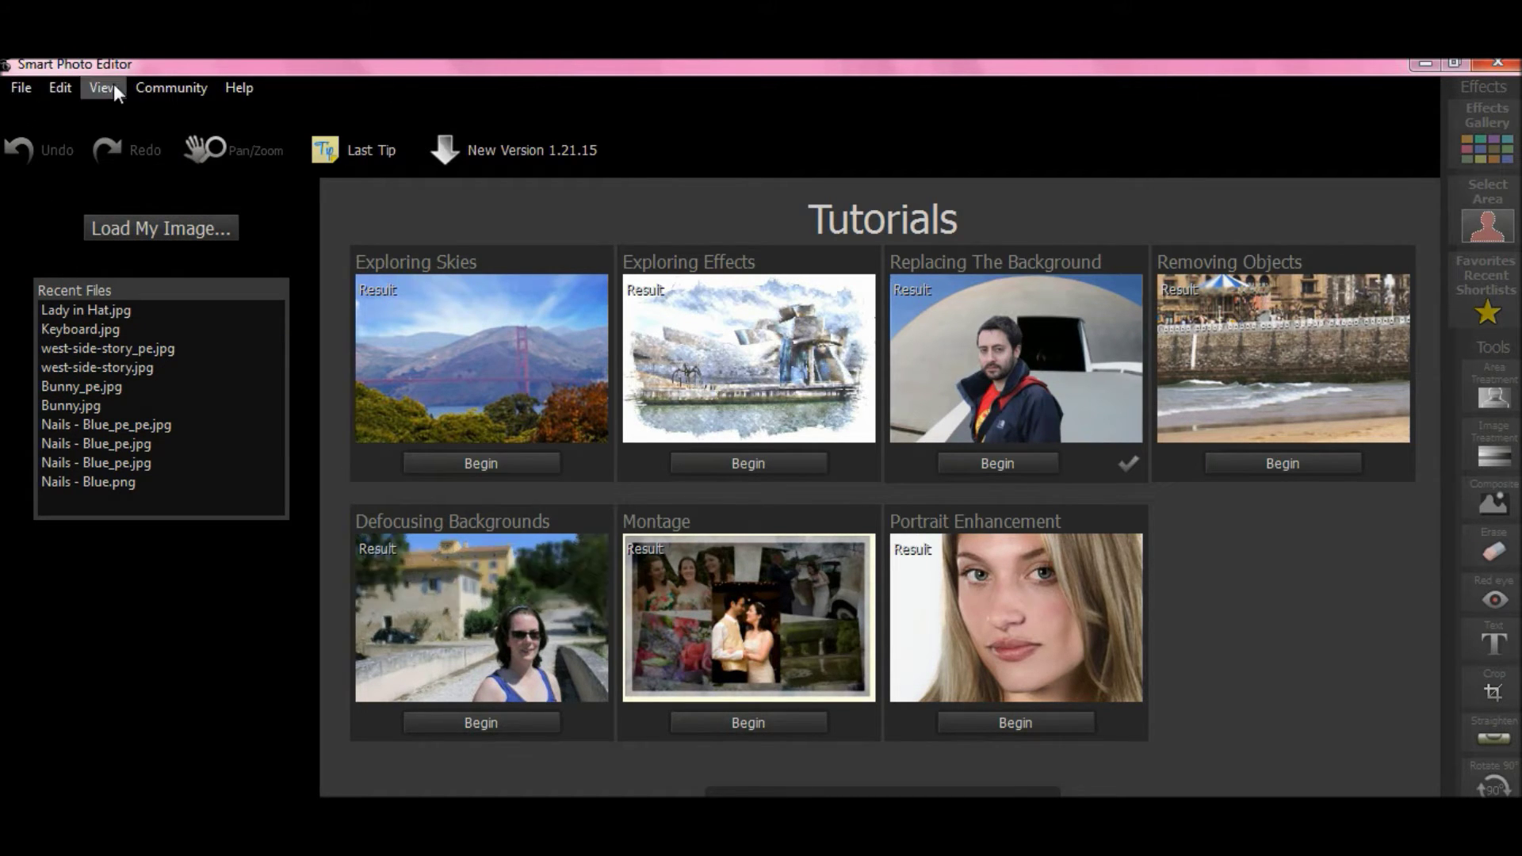
- Load Lady in Hat.jpg from disk and bring up the Image Treatment adjustments
left_click(136, 223)
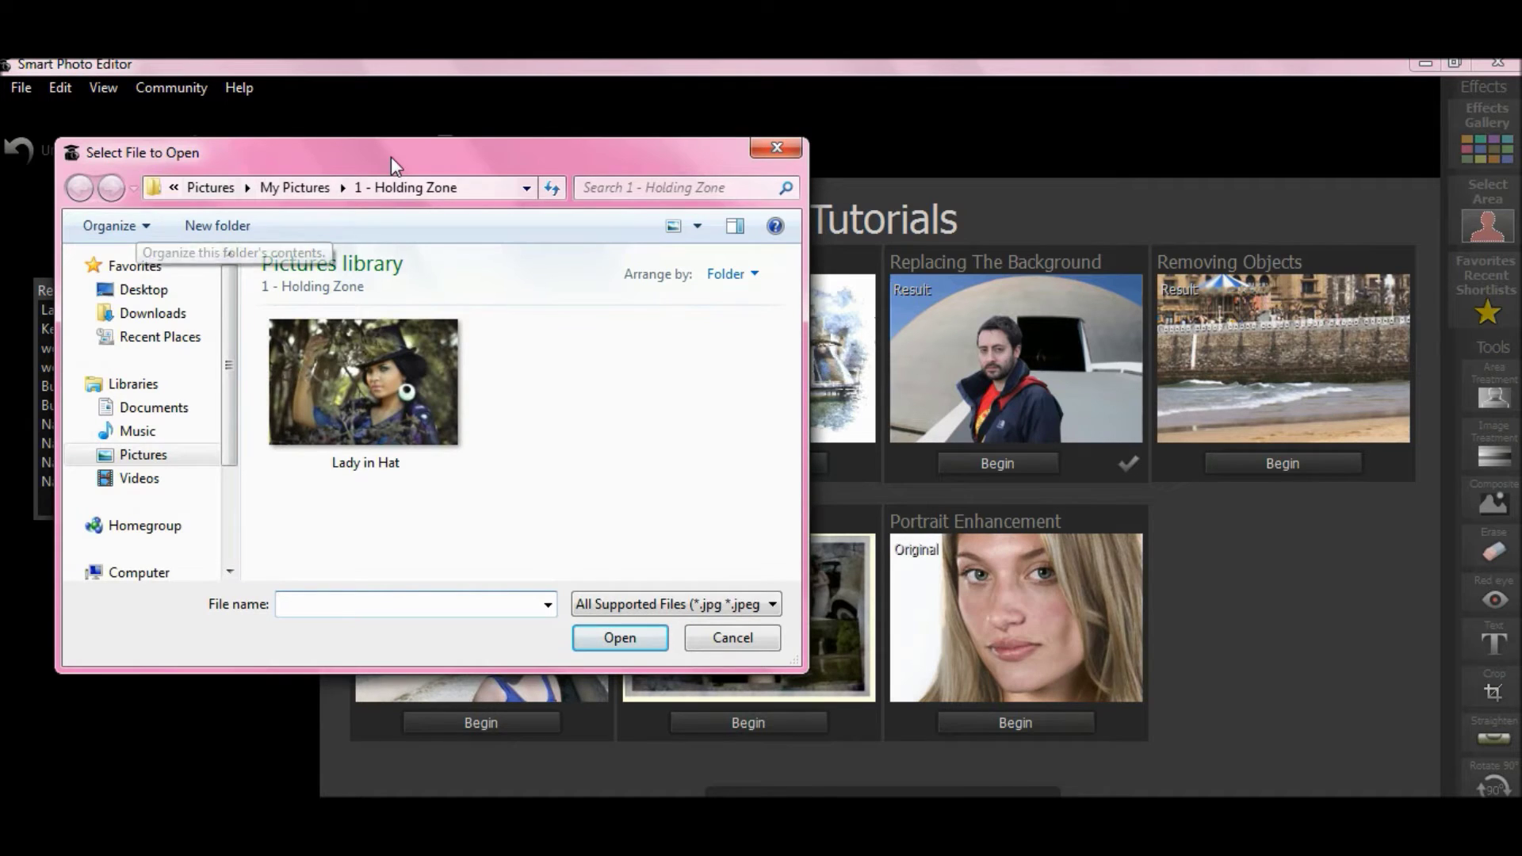
double_click(366, 366)
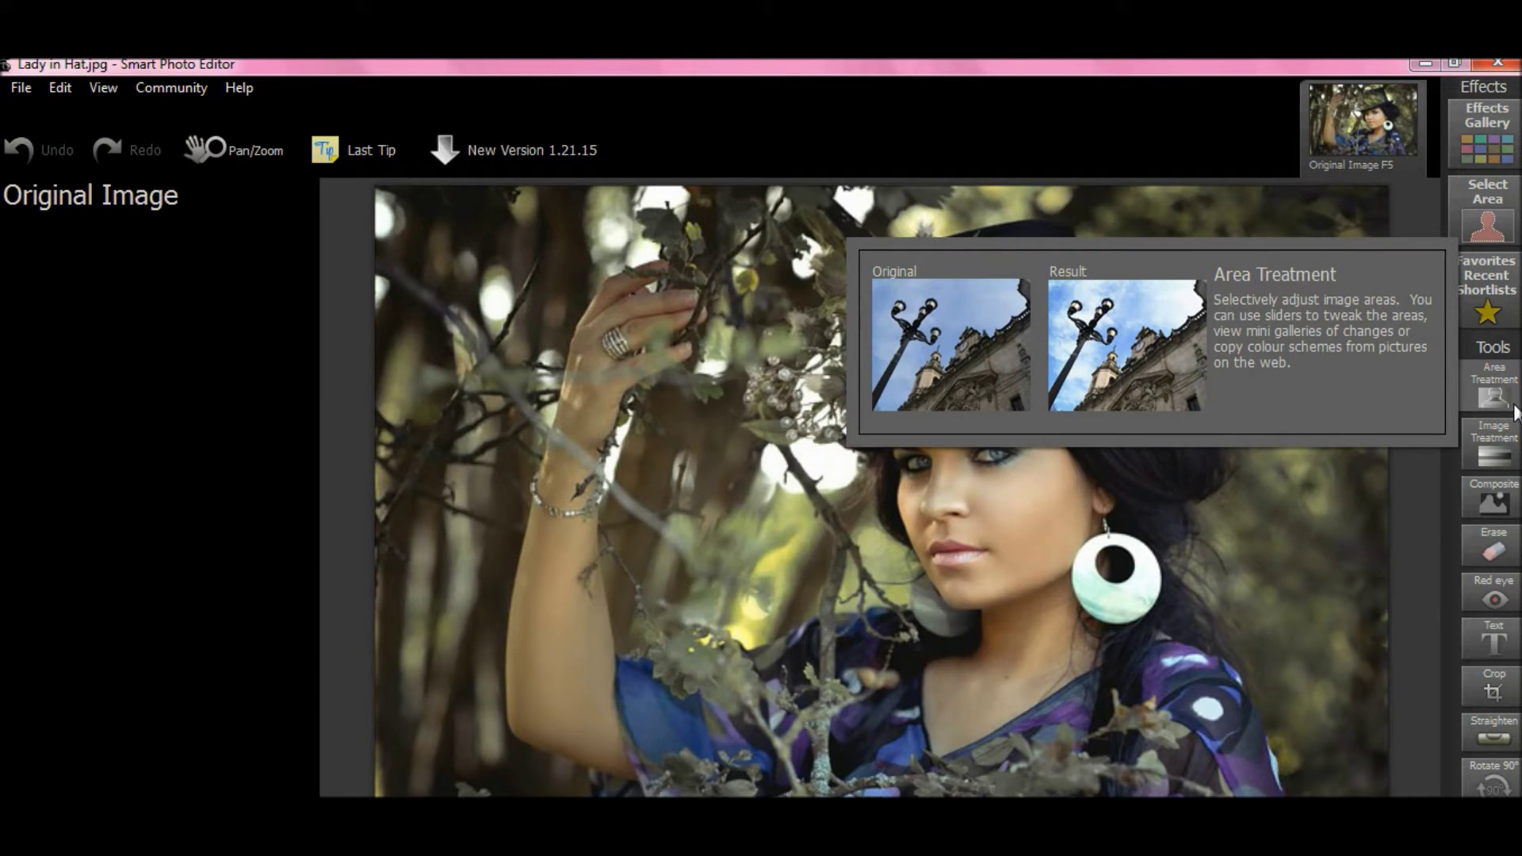
left_click(1504, 449)
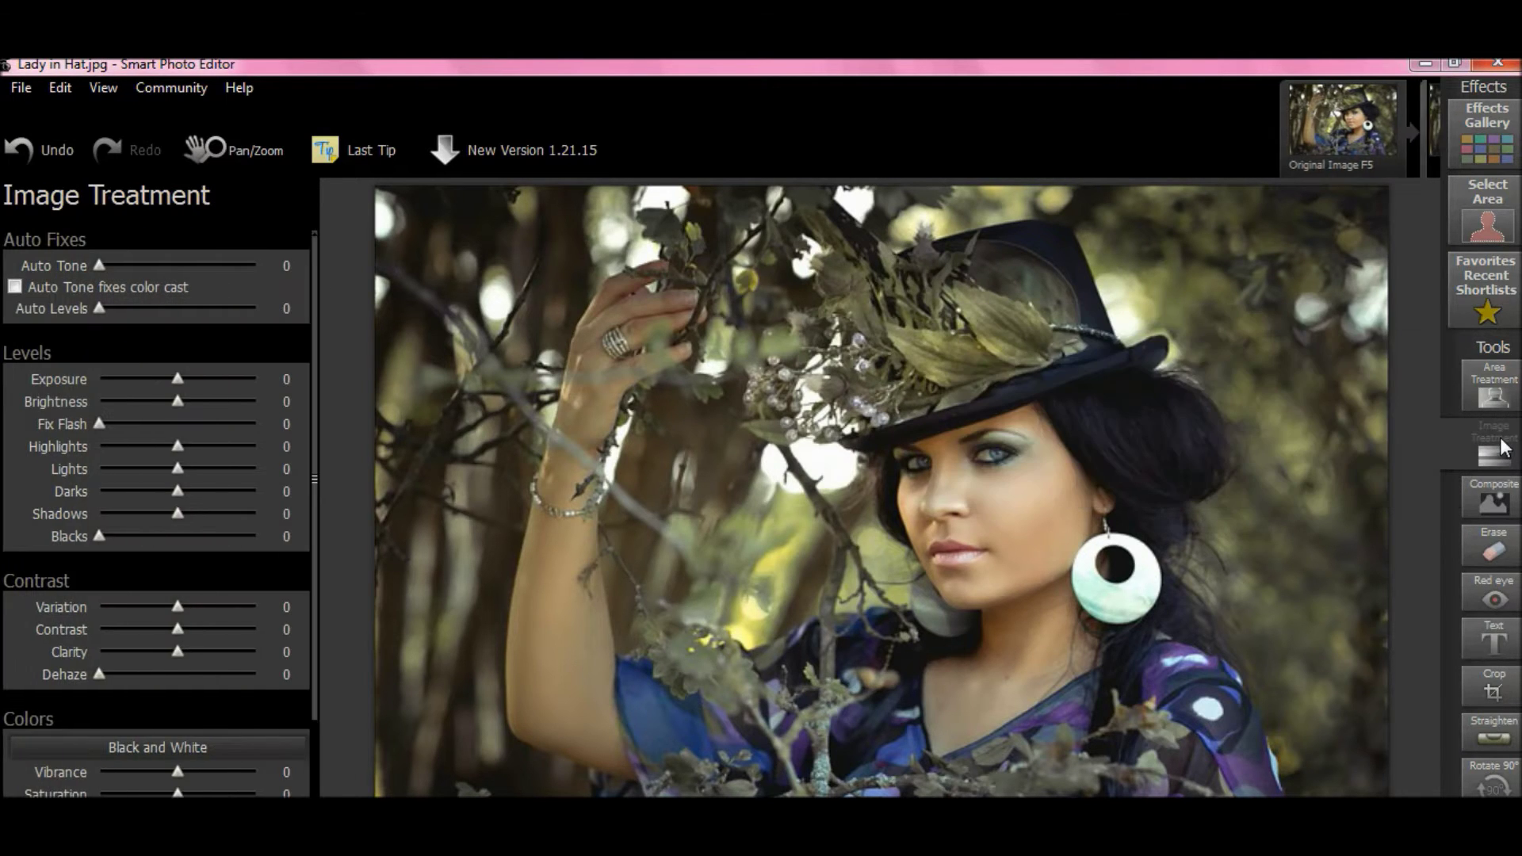
- Try and undo Auto Tone and Auto Levels, tune Brightness, Lights and Shadows, and lift Blacks to 0.335
left_click_drag(98, 266, 23, 307)
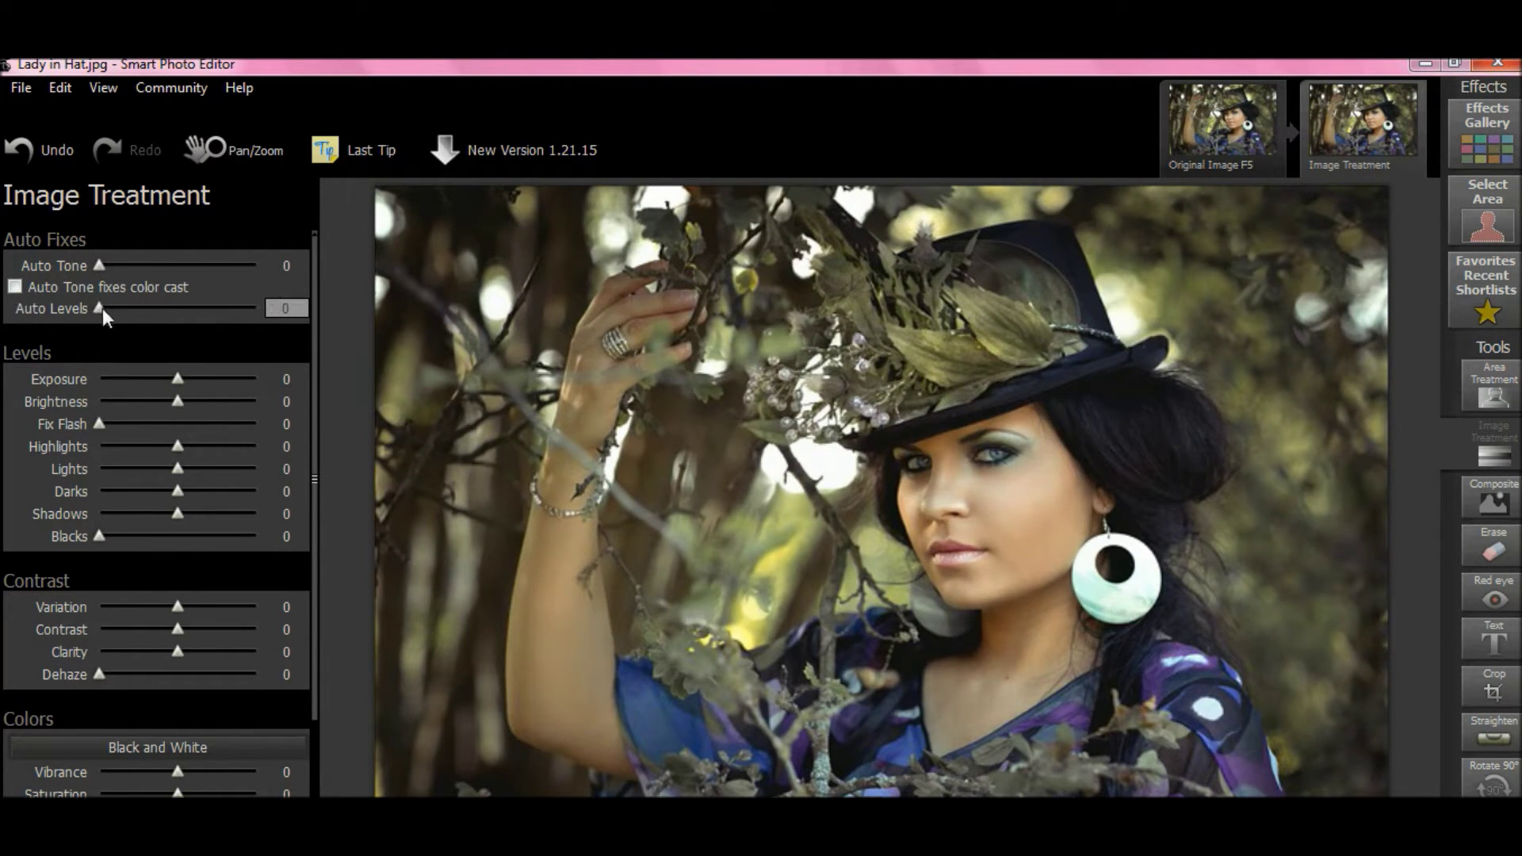
left_click_drag(102, 307, 379, 341)
key("ctrl+z")
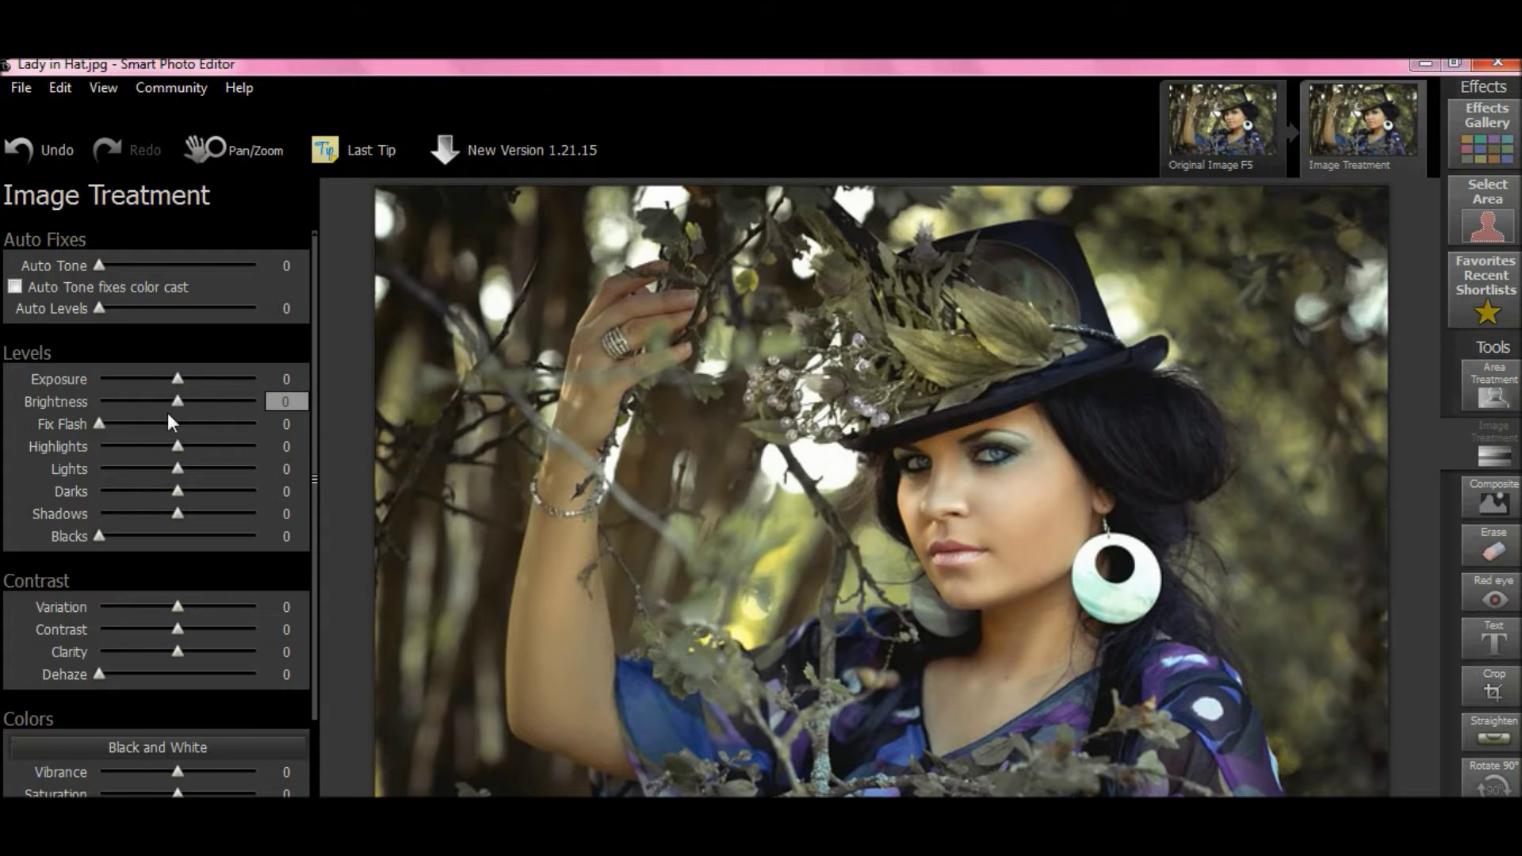
mouse_move(175, 400)
left_mouse_down()
mouse_move(278, 408)
mouse_move(169, 403)
left_mouse_up()
left_click_drag(178, 466, 59, 490)
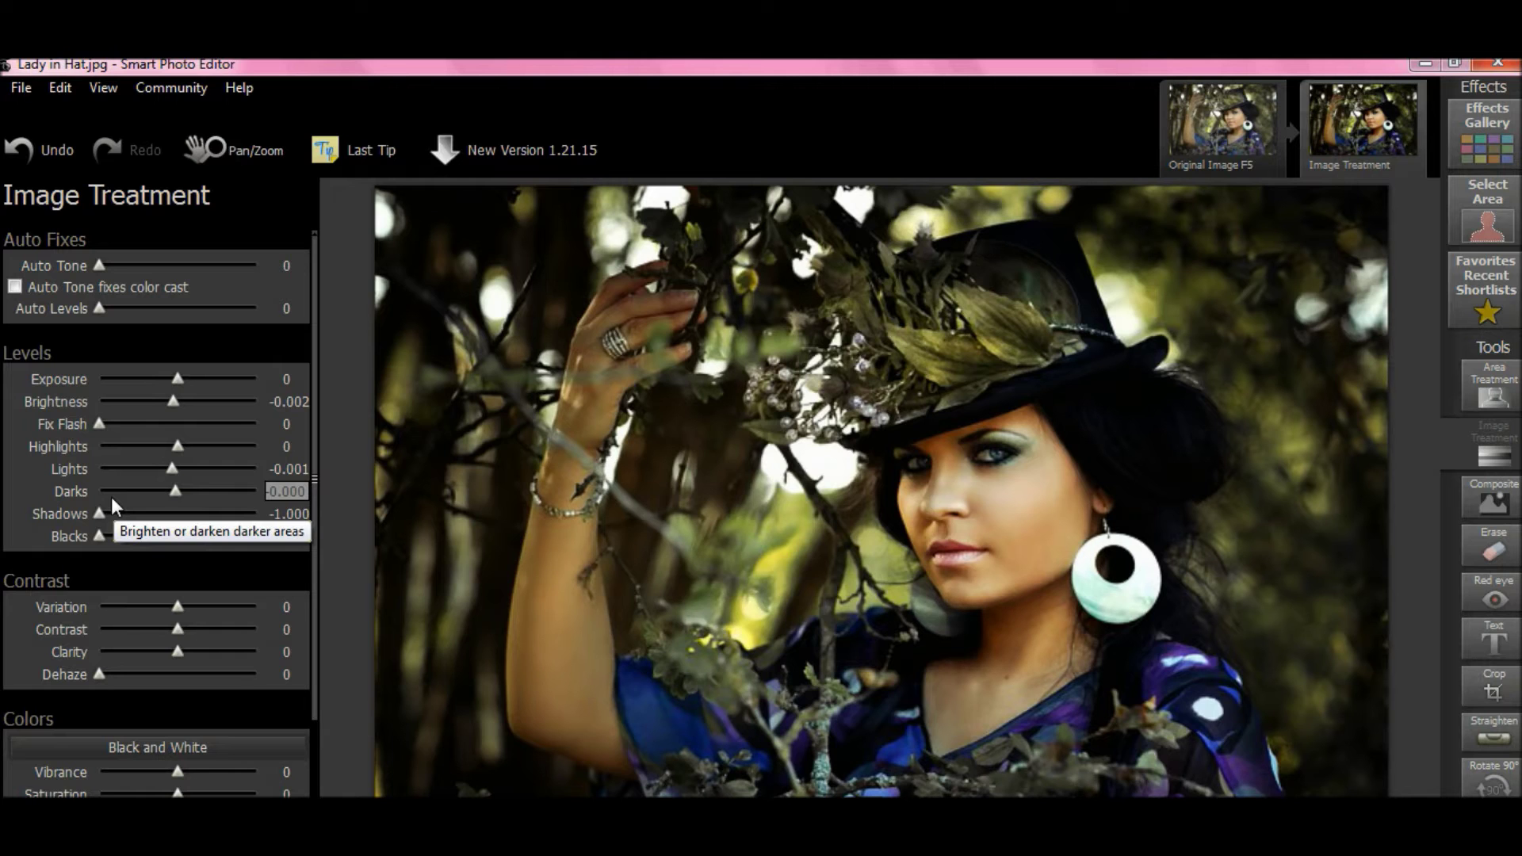
left_click_drag(98, 514, 173, 548)
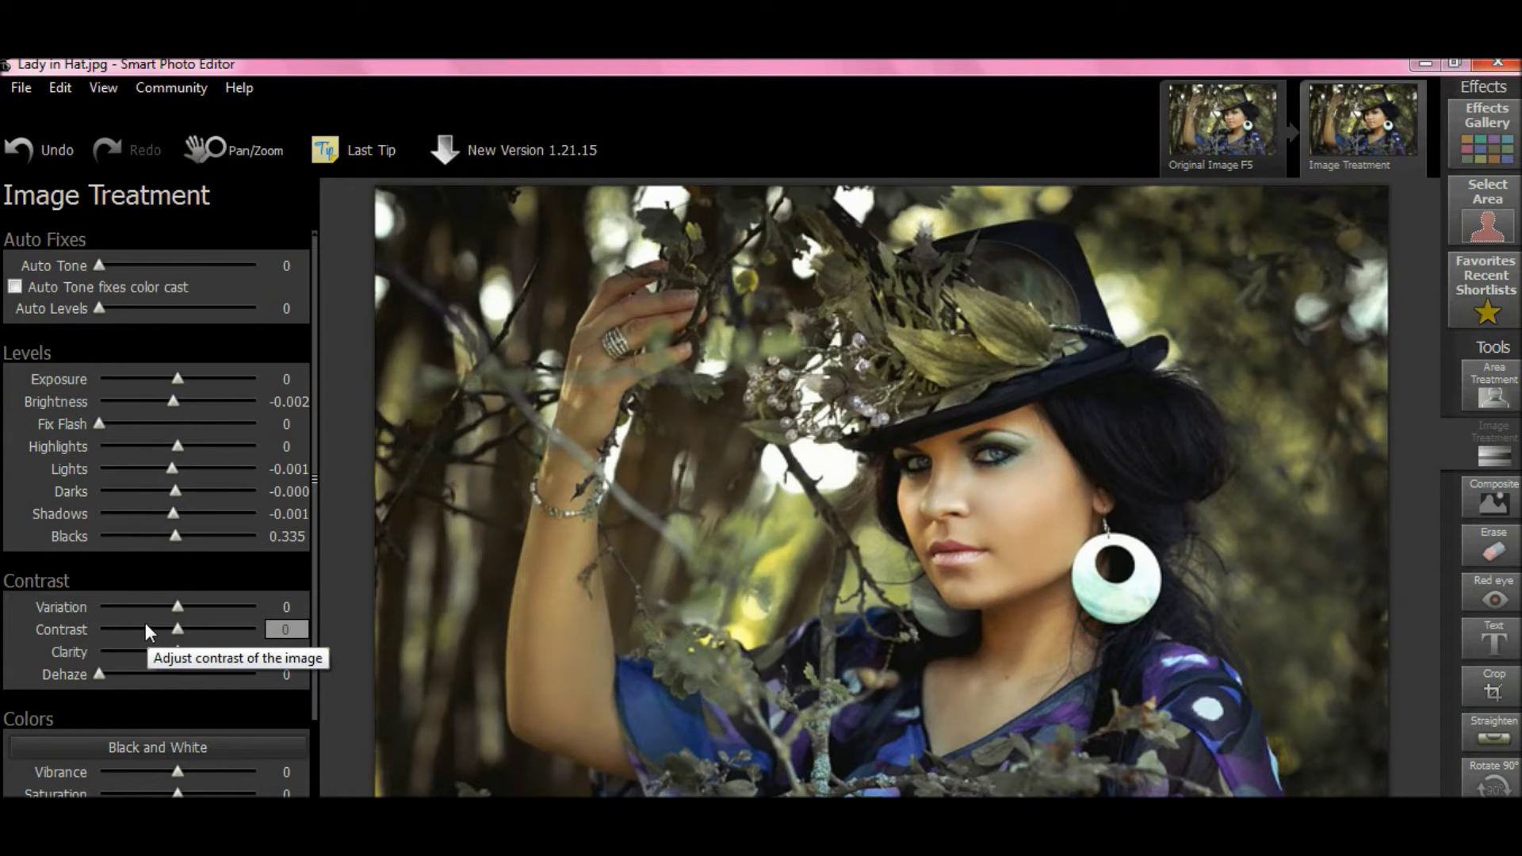
- Preview and reset Clarity, set Dehaze to 0.149, and keep colour with Vibrance and Saturation at -0.005
left_click_drag(178, 648, 278, 650)
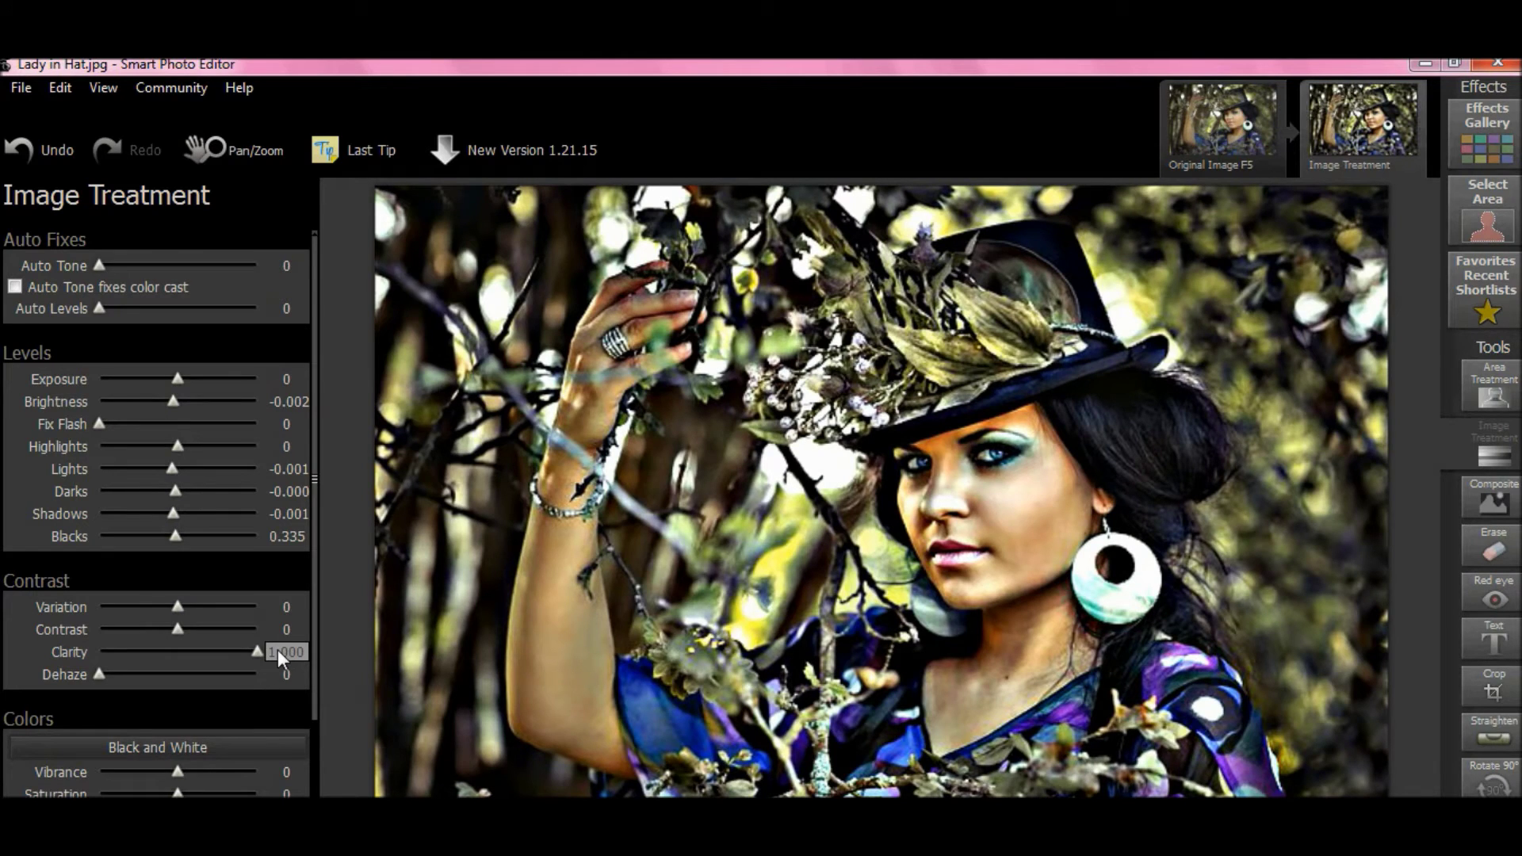
left_click_drag(278, 650, 175, 703)
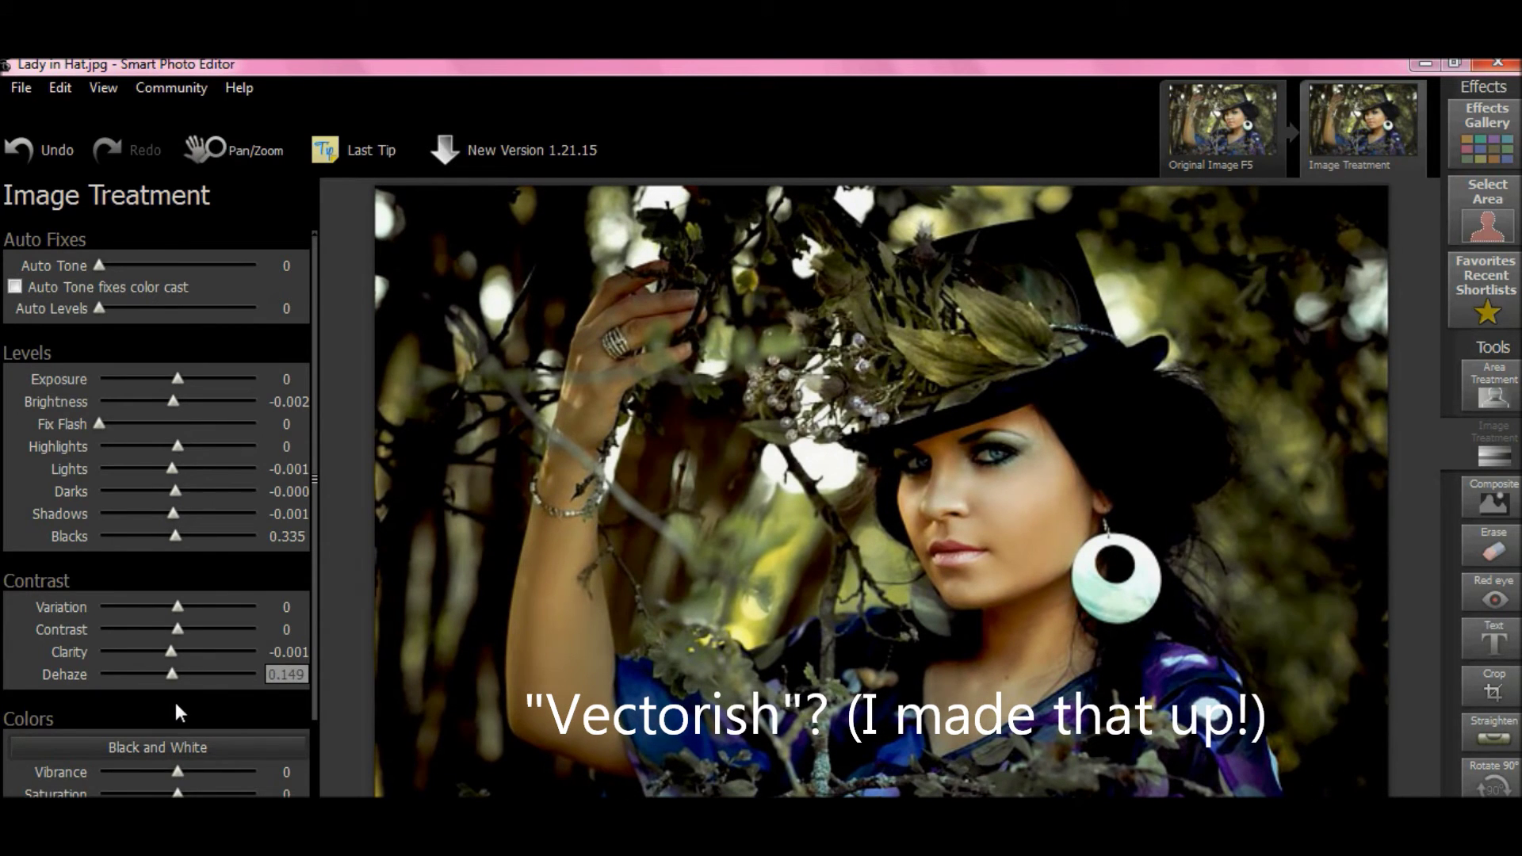
mouse_move(178, 772)
left_mouse_down()
mouse_move(287, 782)
mouse_move(154, 770)
mouse_move(167, 774)
left_mouse_up()
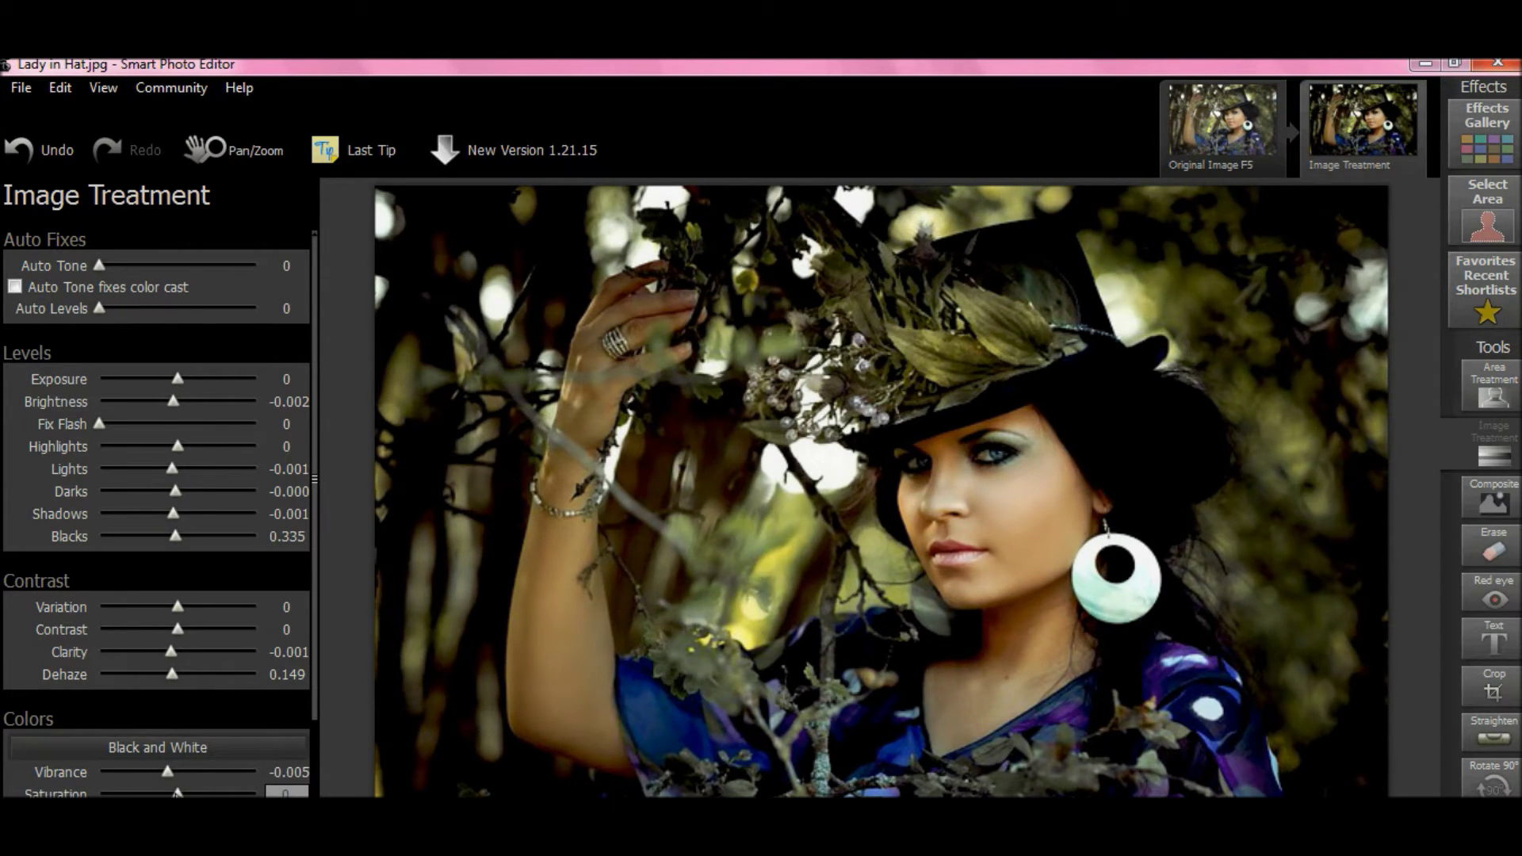
left_click(63, 747)
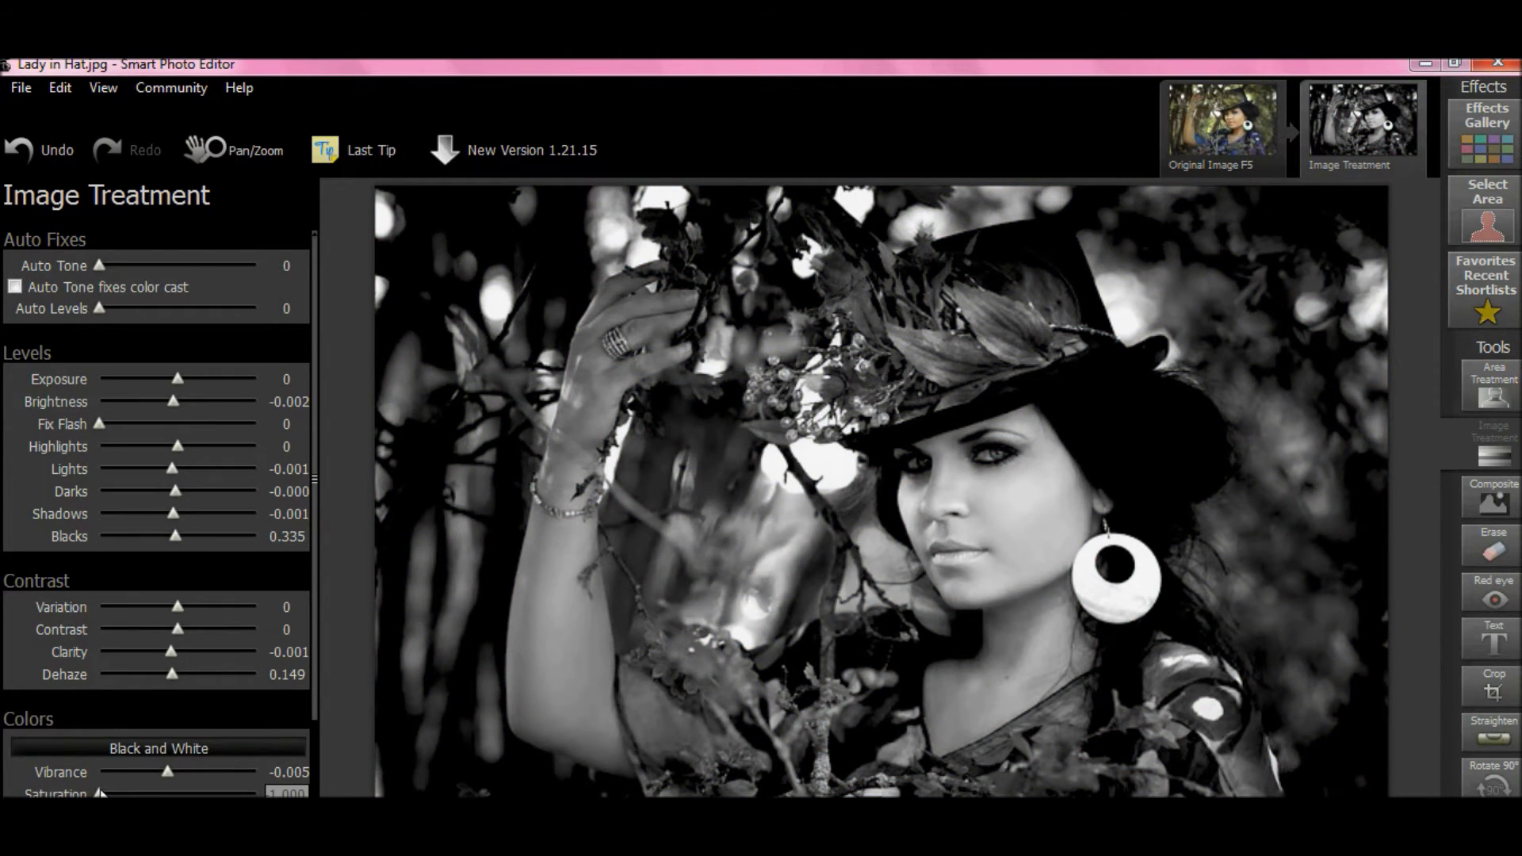
left_click_drag(99, 792, 168, 793)
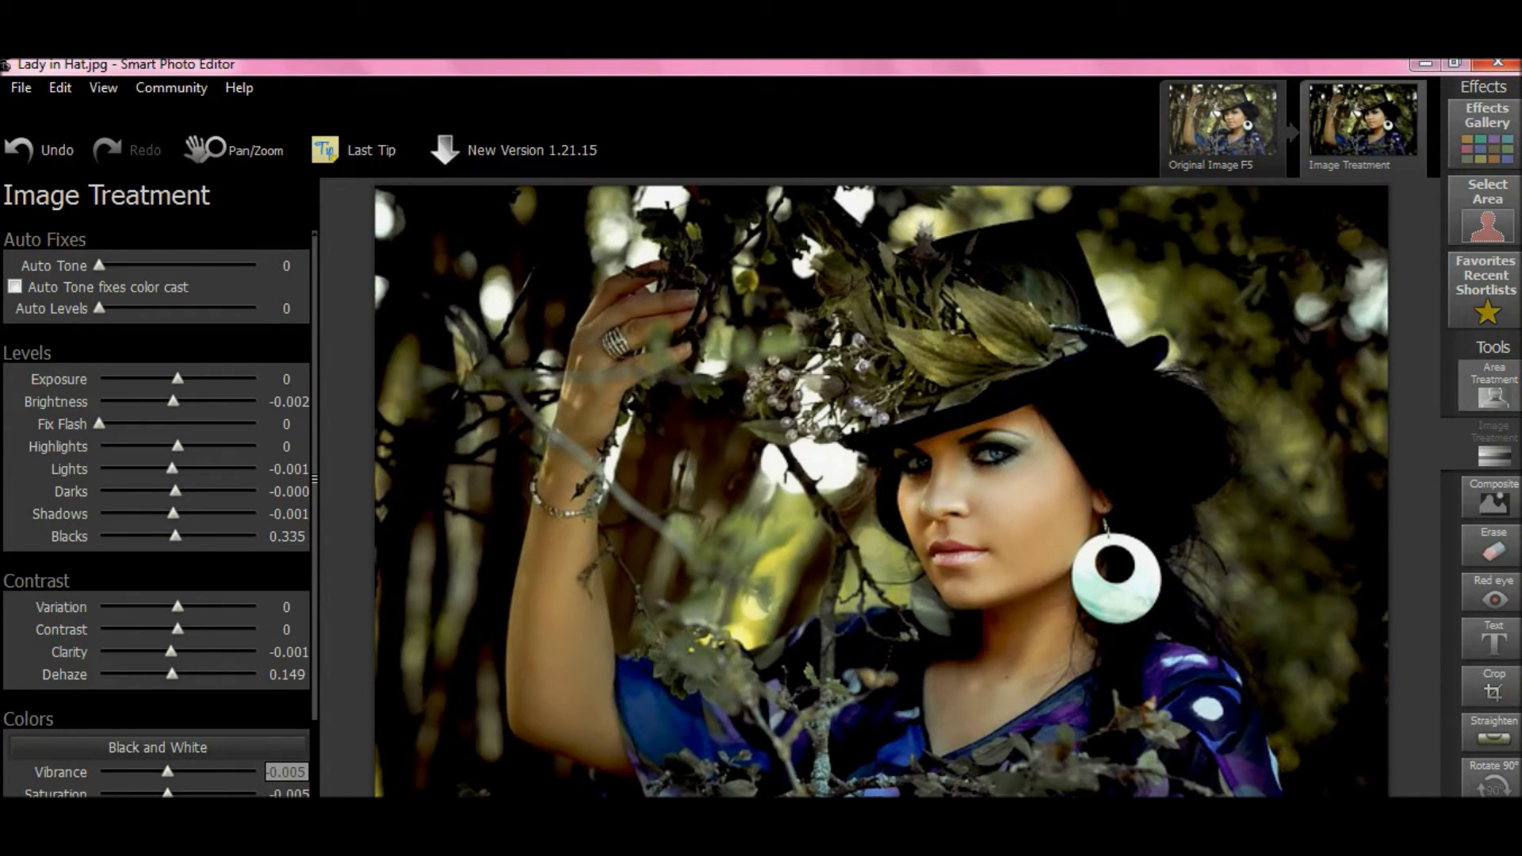
- Replace the placeholder text with 'Lady in Hat', then tilt the caption and make it slightly smaller
left_click(1490, 643)
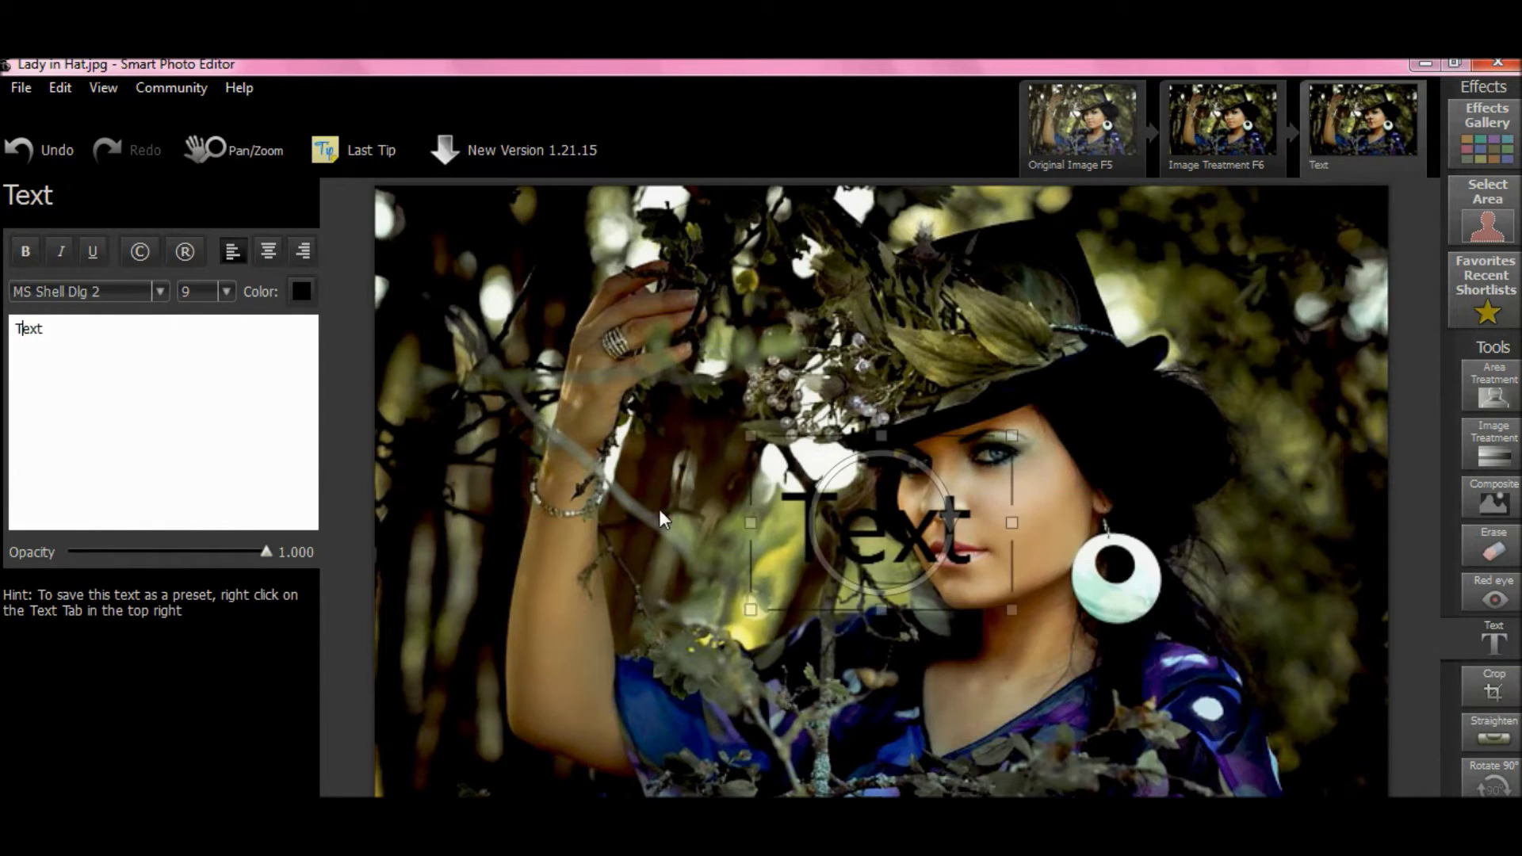
double_click(943, 524)
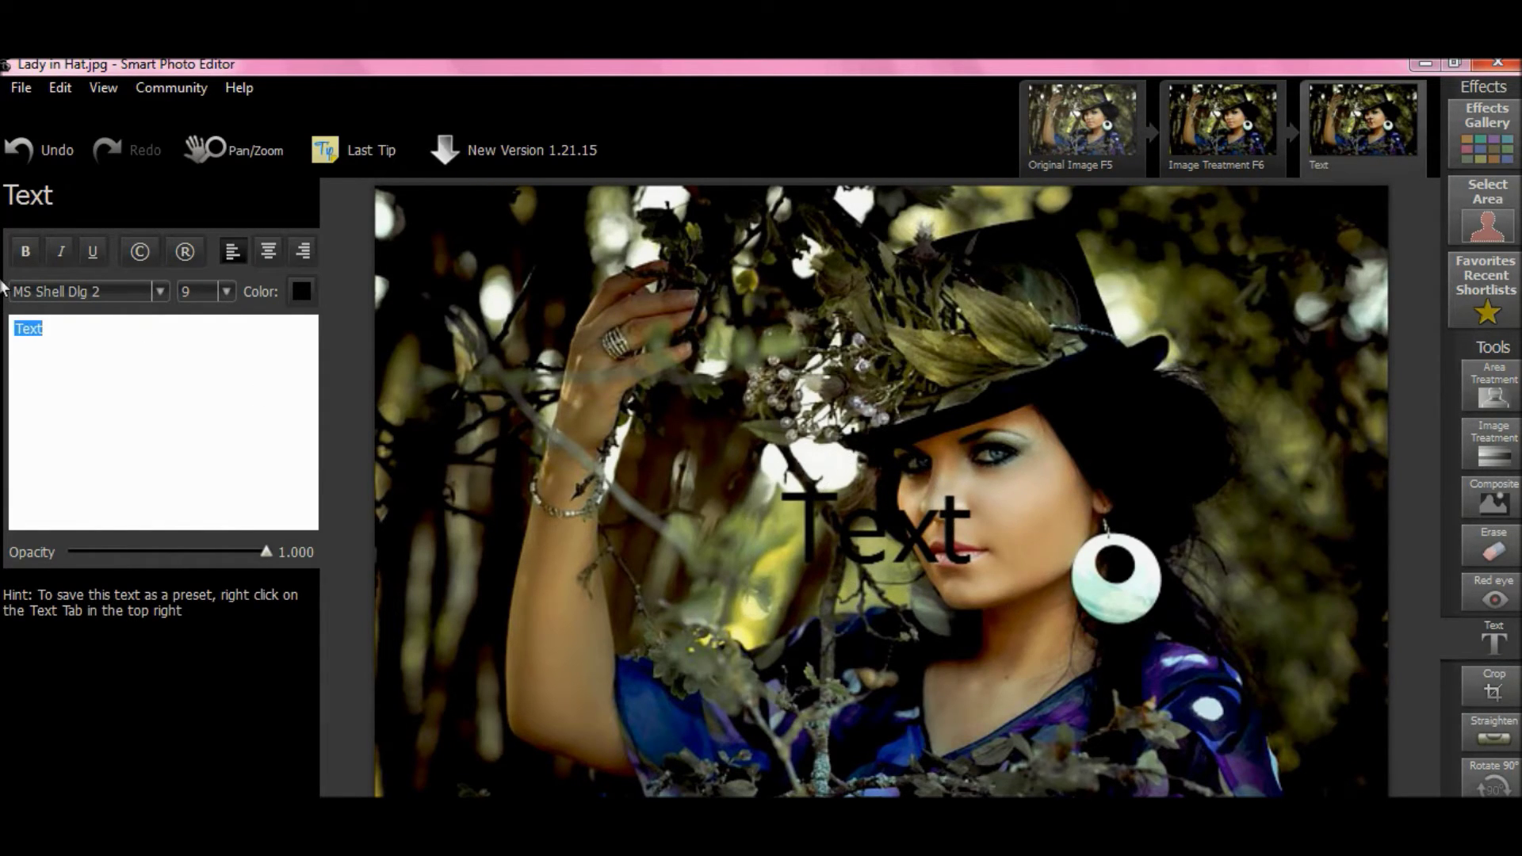
type("Lady")
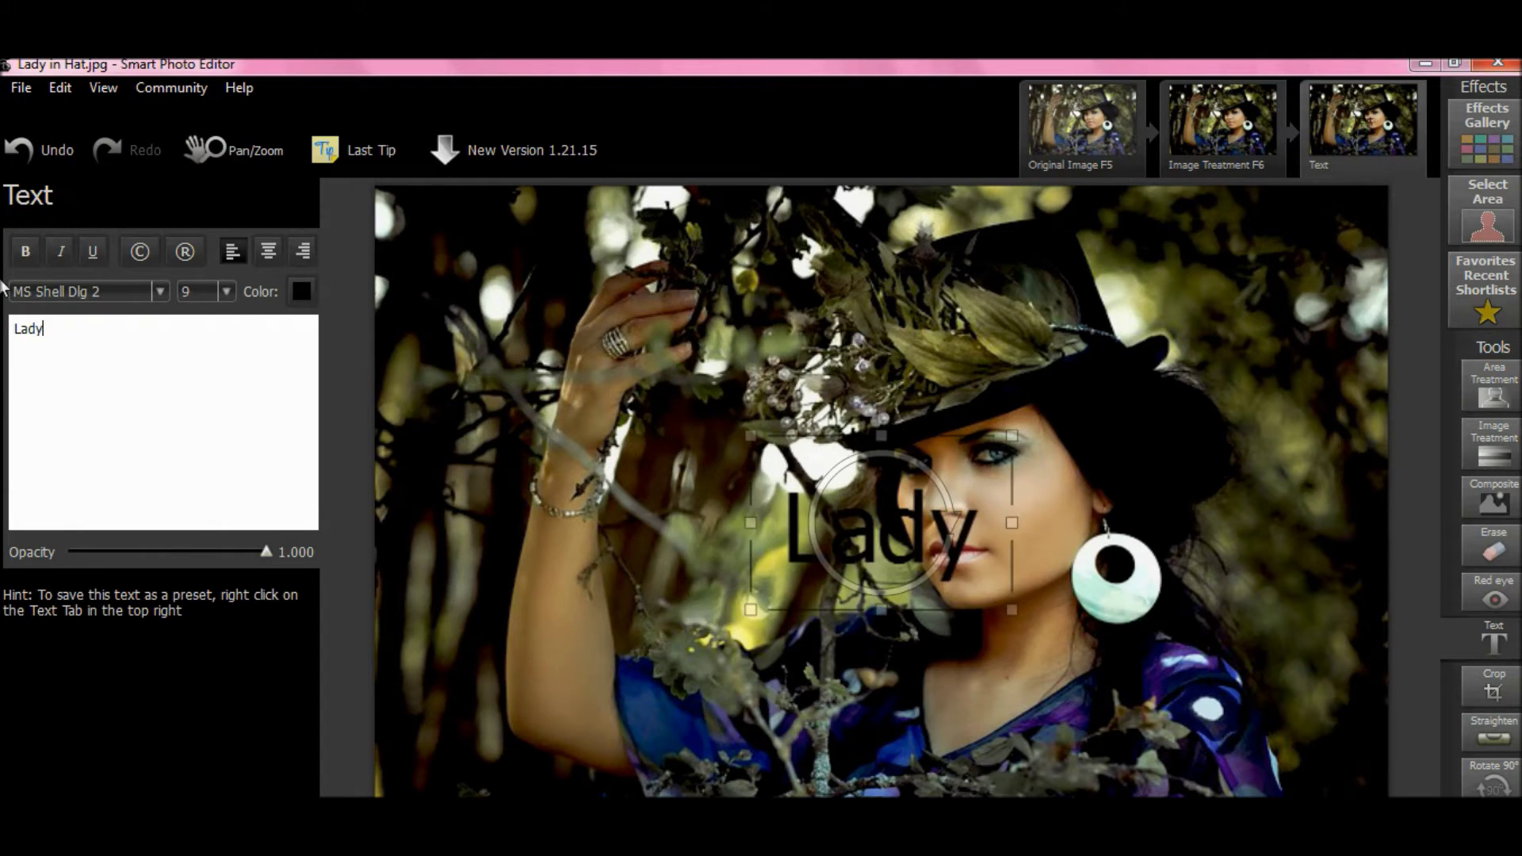
type(" in Hat")
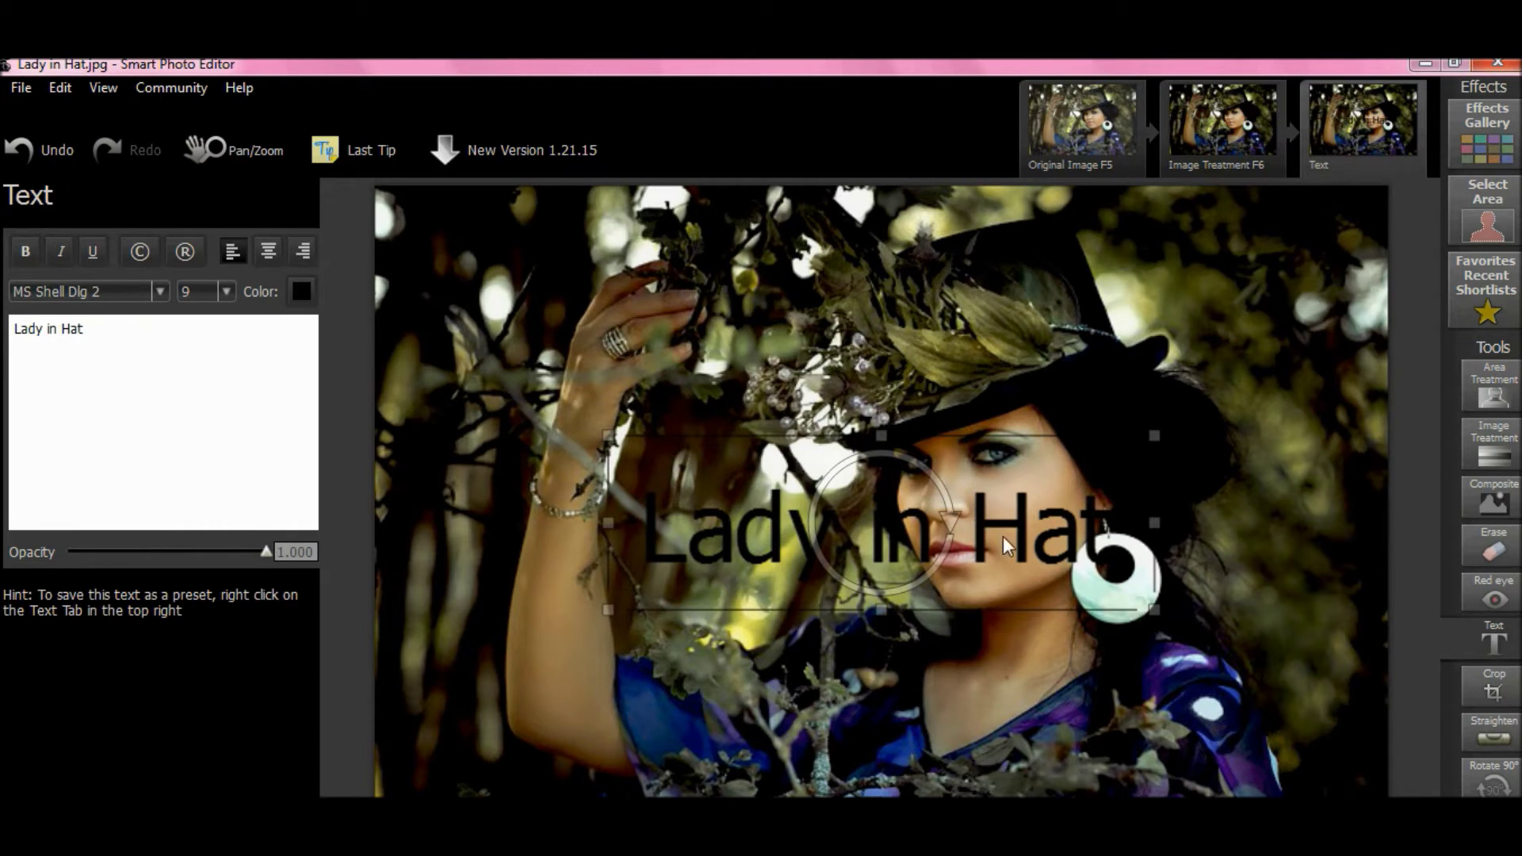
left_click_drag(945, 512, 1106, 483)
left_click_drag(1149, 421, 1094, 427)
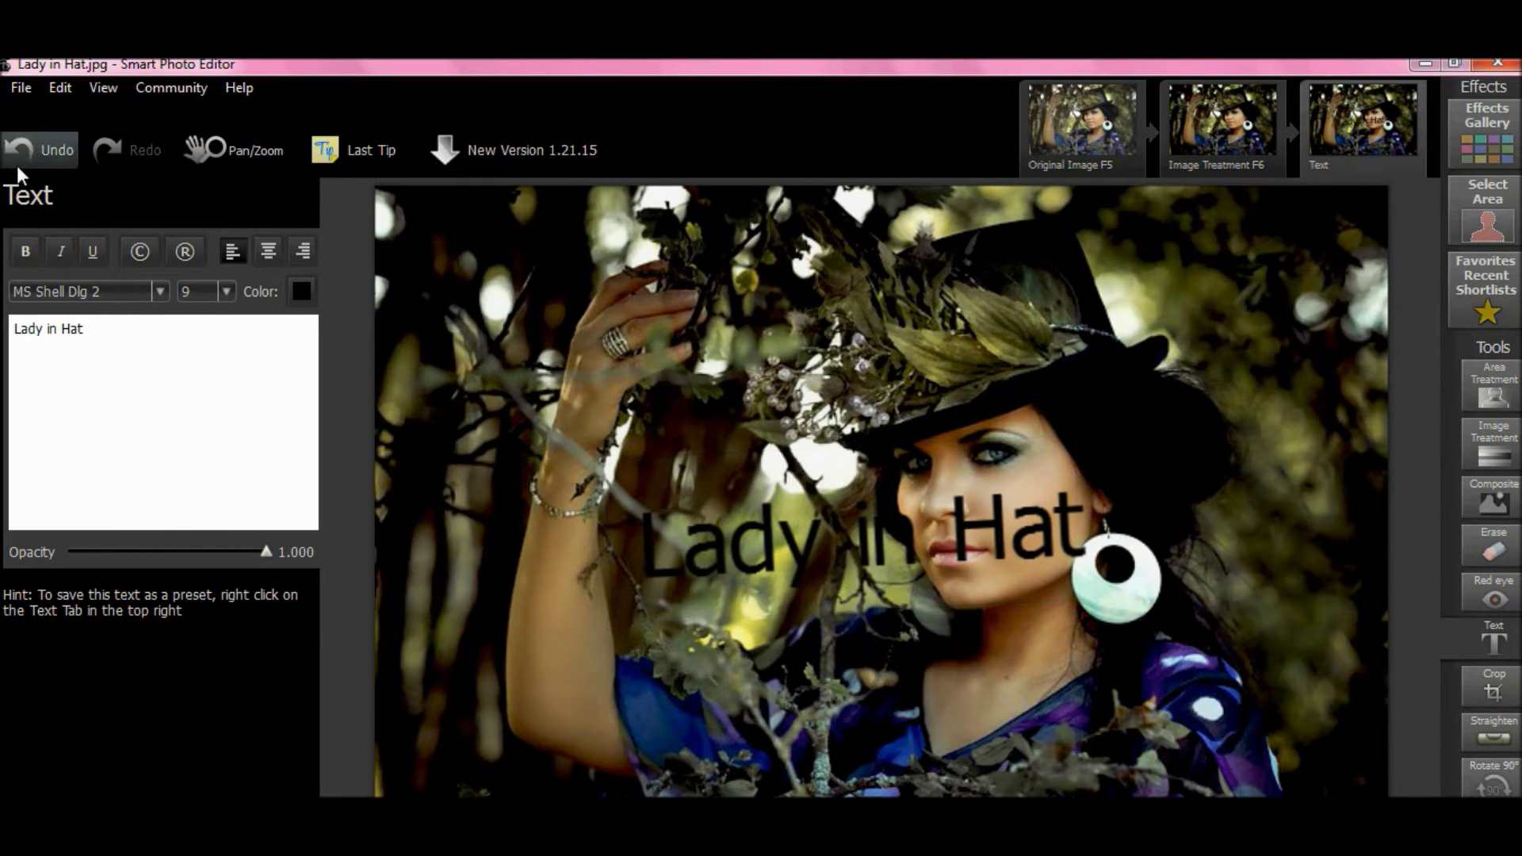
- Make 'Hat' light yellow in Select Color, then rotate and shrink the caption slightly
left_click(298, 291)
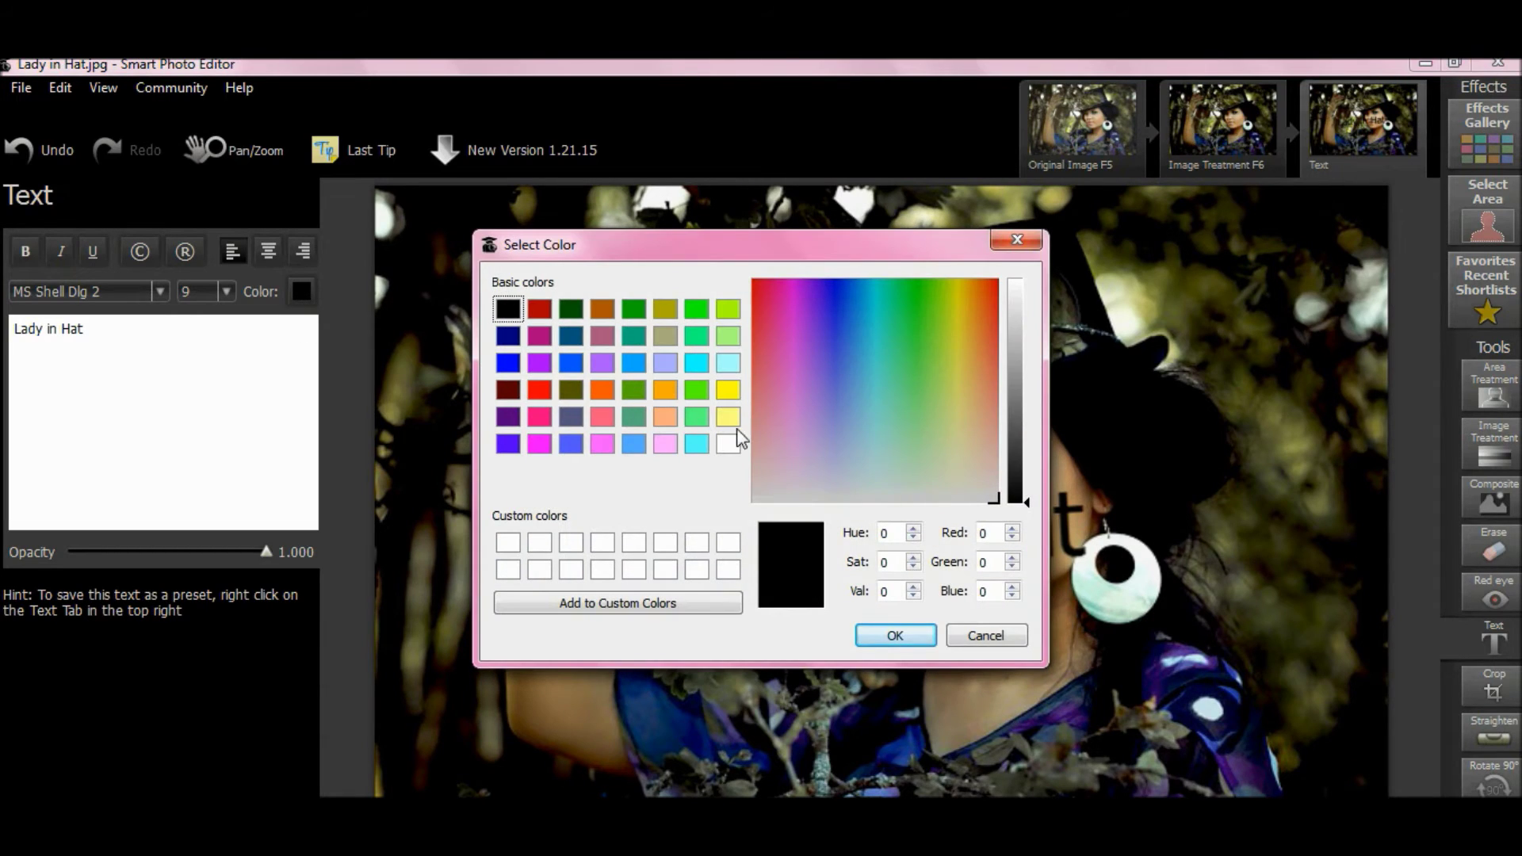
left_click(730, 424)
left_click(894, 635)
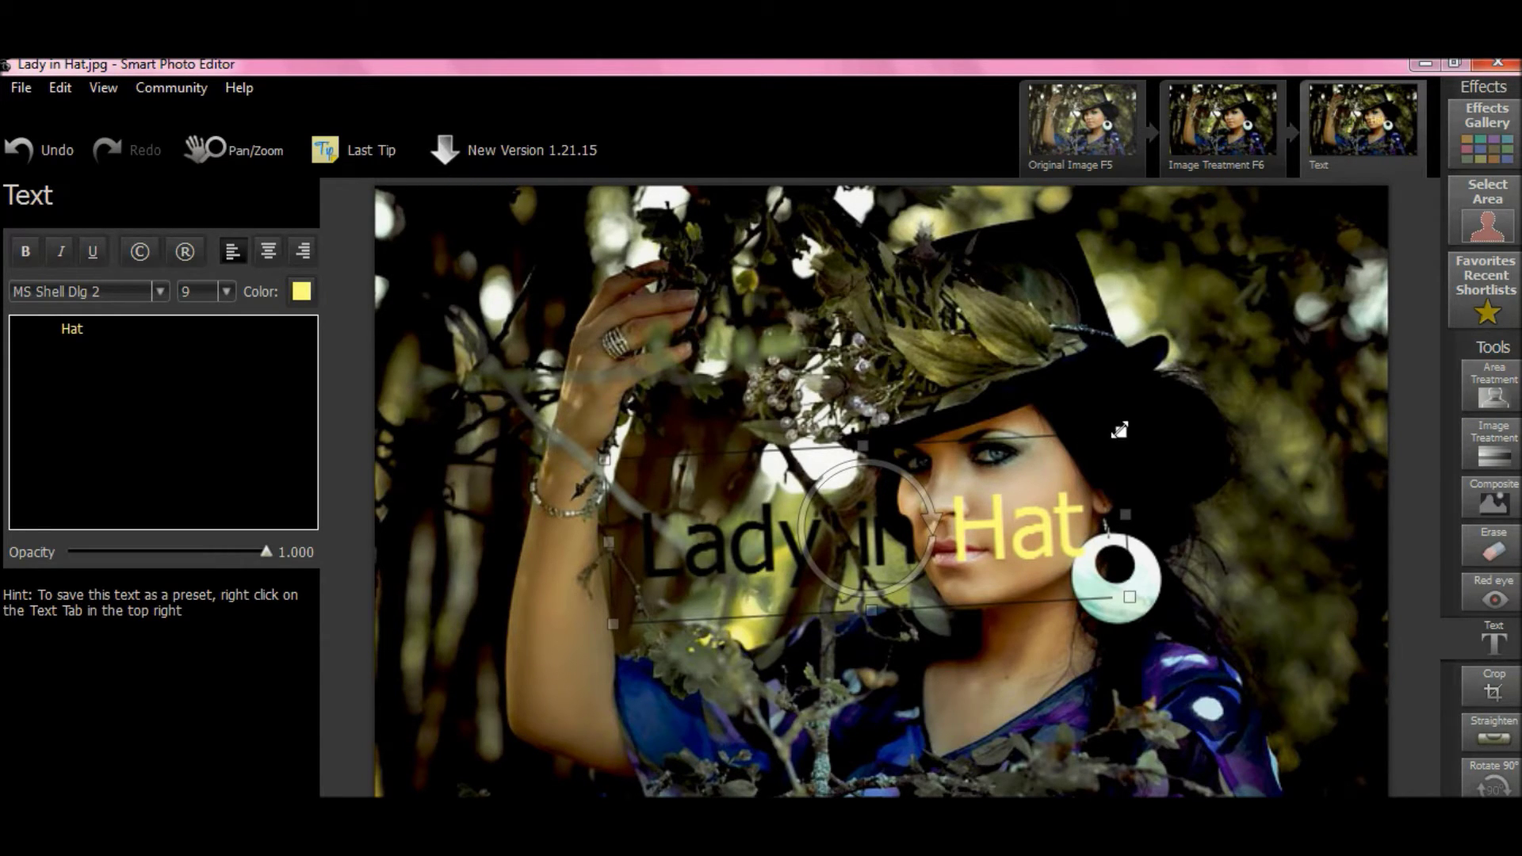
left_click_drag(1119, 430, 1002, 432)
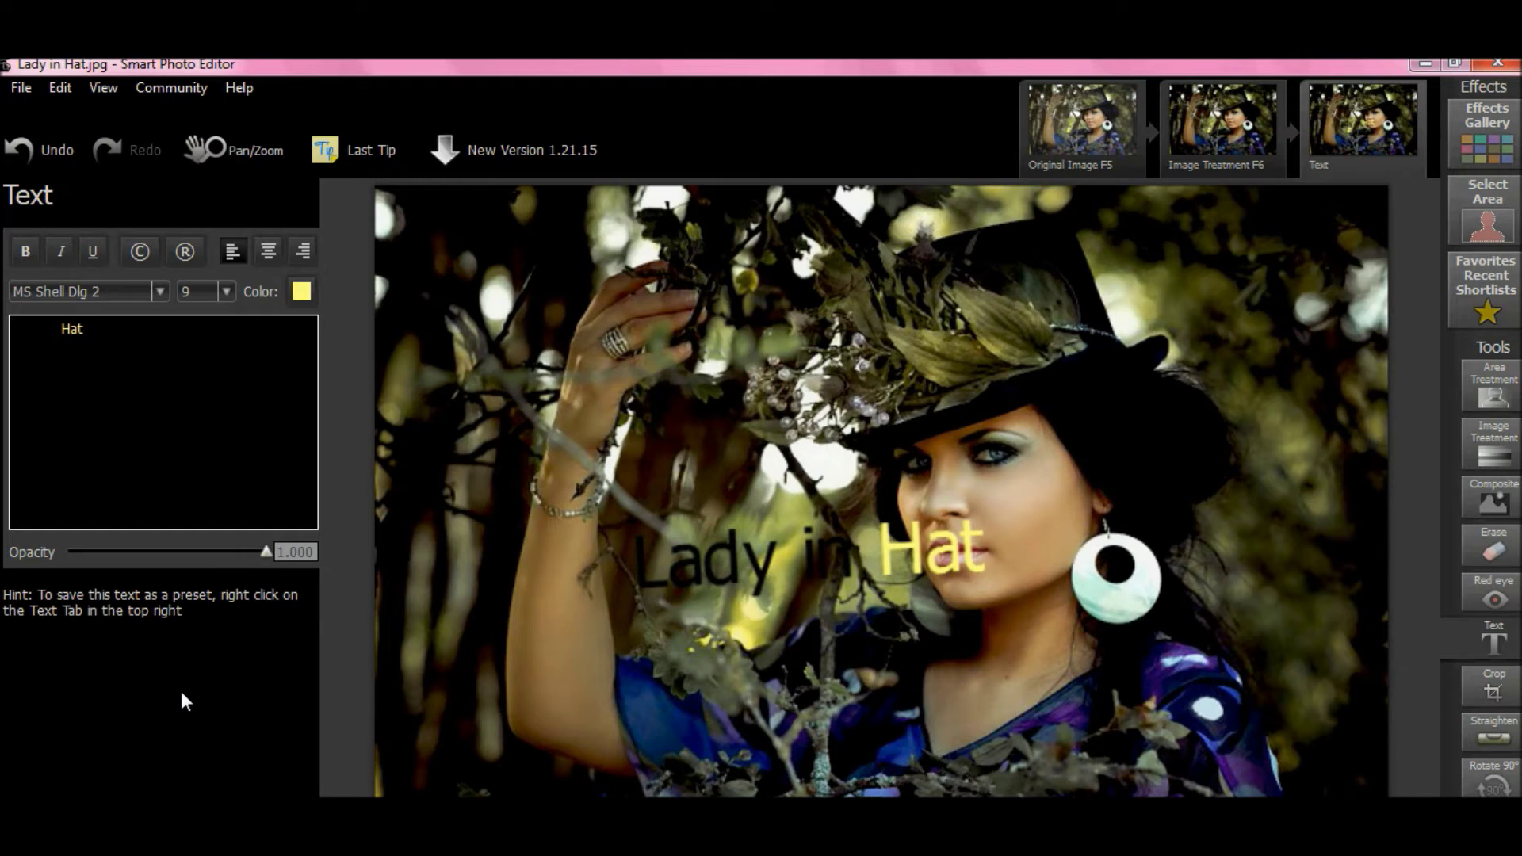
mouse_move(802, 508)
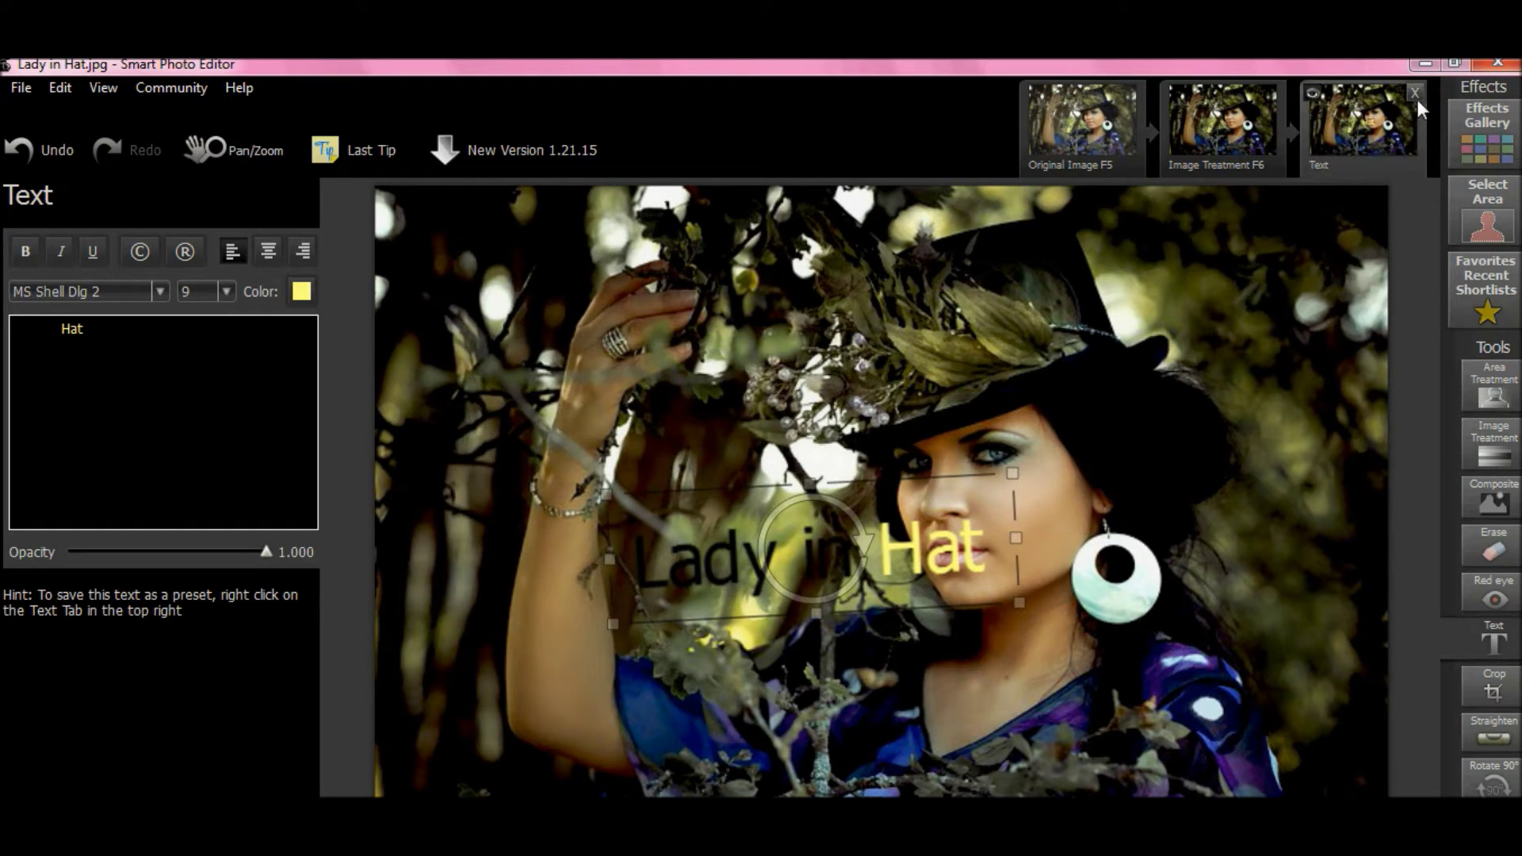
- Compare the original, tone-adjusted and captioned versions of the photo
left_click(1094, 151)
left_click(1172, 126)
left_click(1338, 117)
left_click(1268, 107)
left_click(1079, 123)
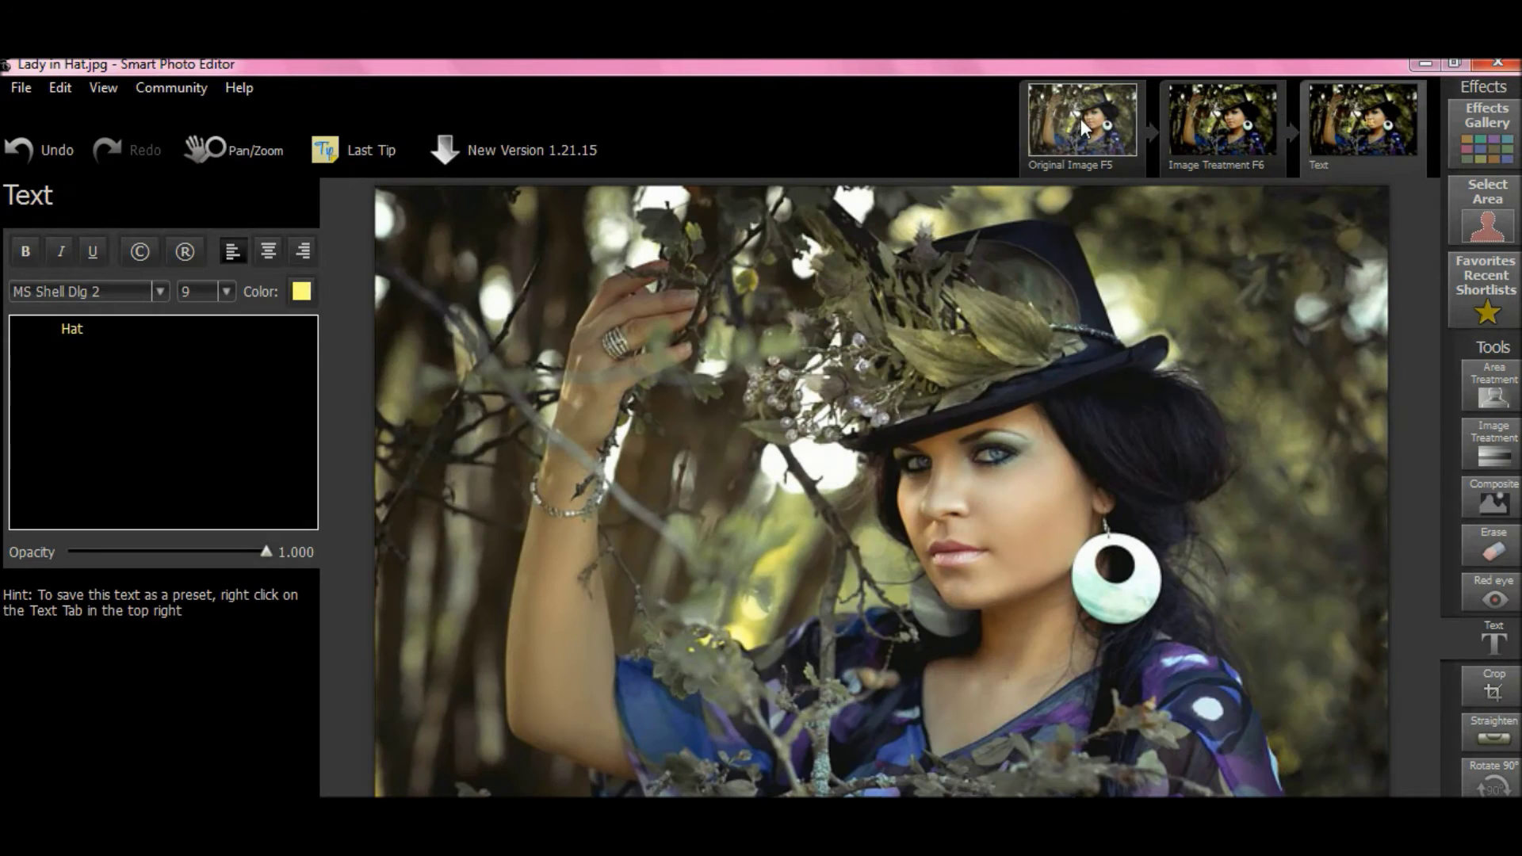
left_click(1211, 102)
left_click(1071, 101)
left_click(1175, 100)
left_click(1316, 107)
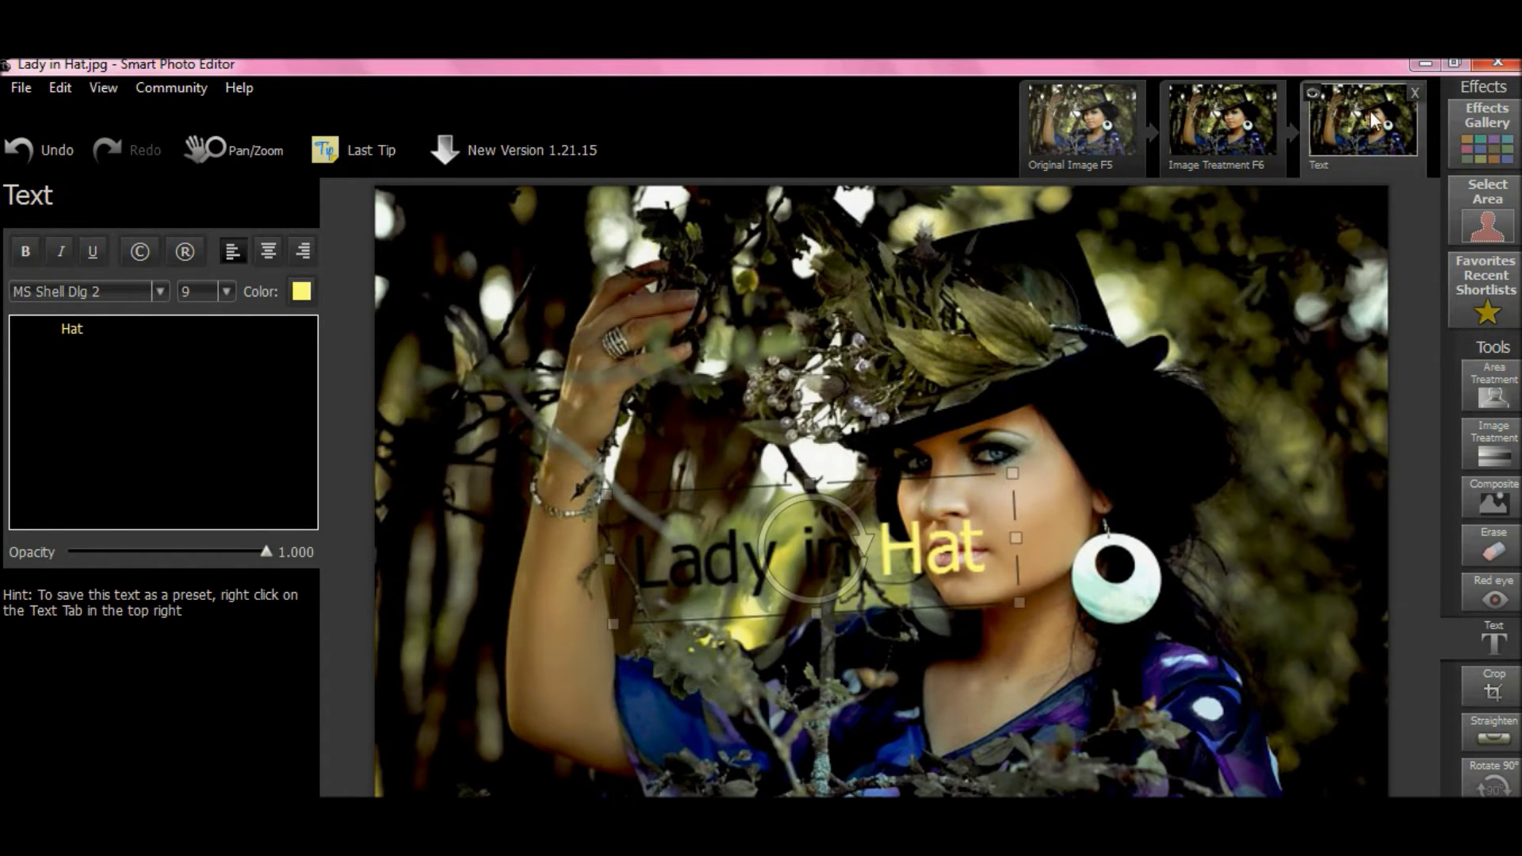
- Delete the Text step so only the tone adjustment remains
left_click(1415, 92)
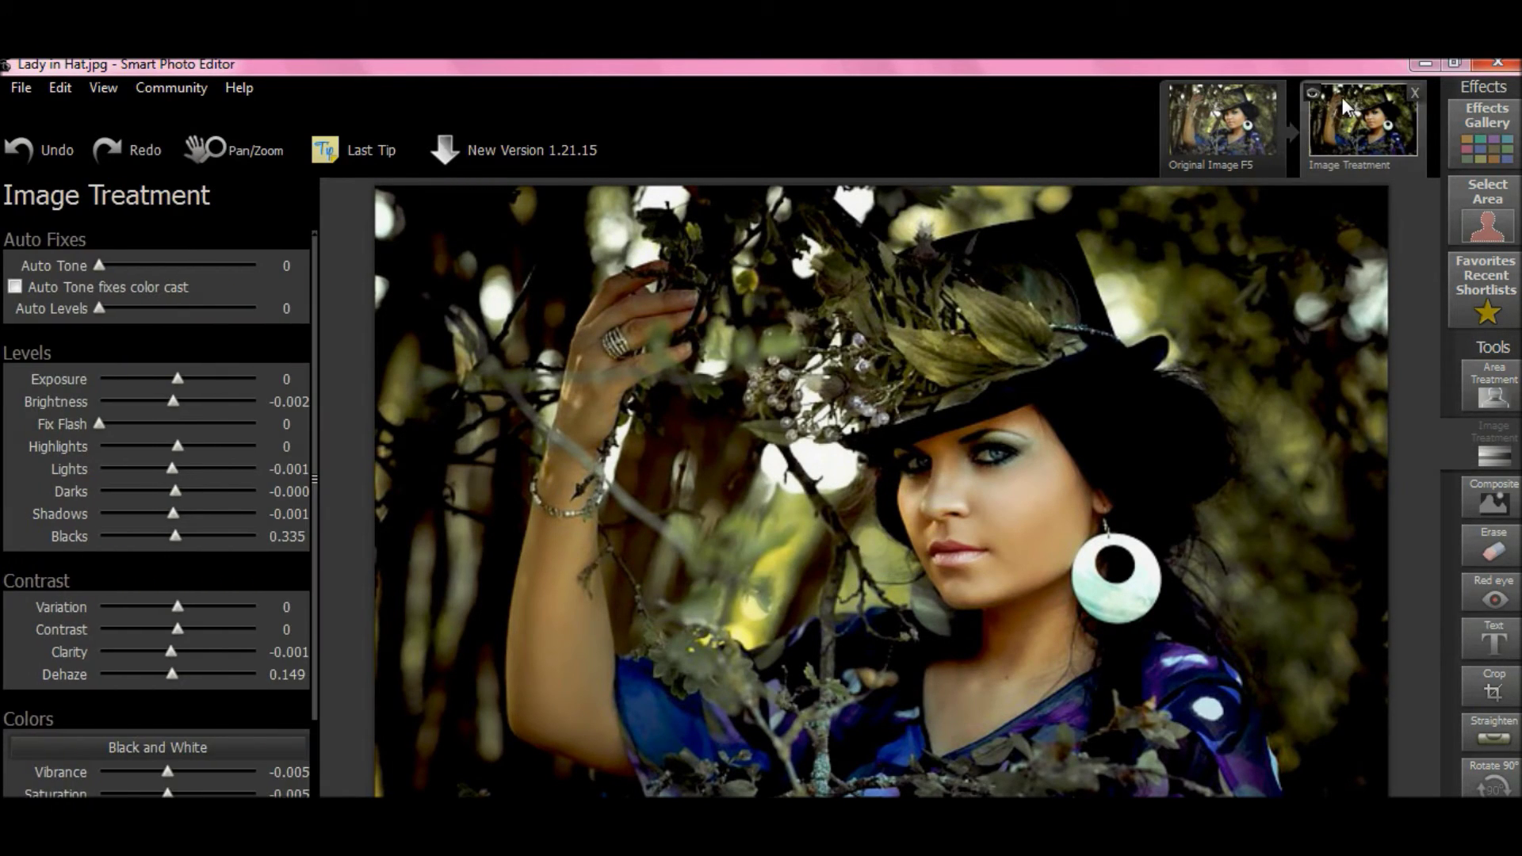
mouse_move(1484, 115)
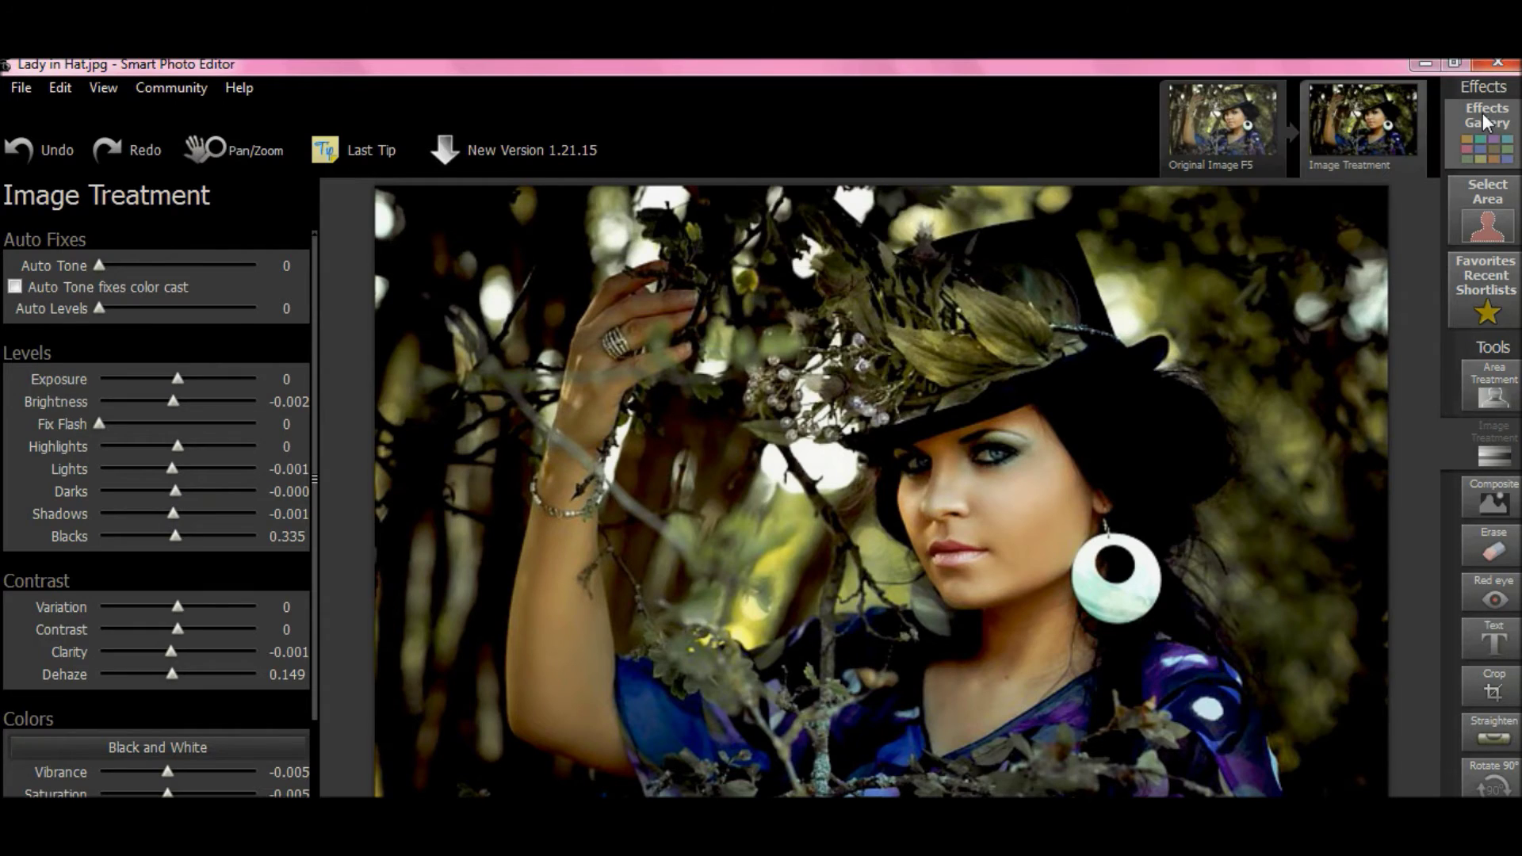
left_click(1483, 119)
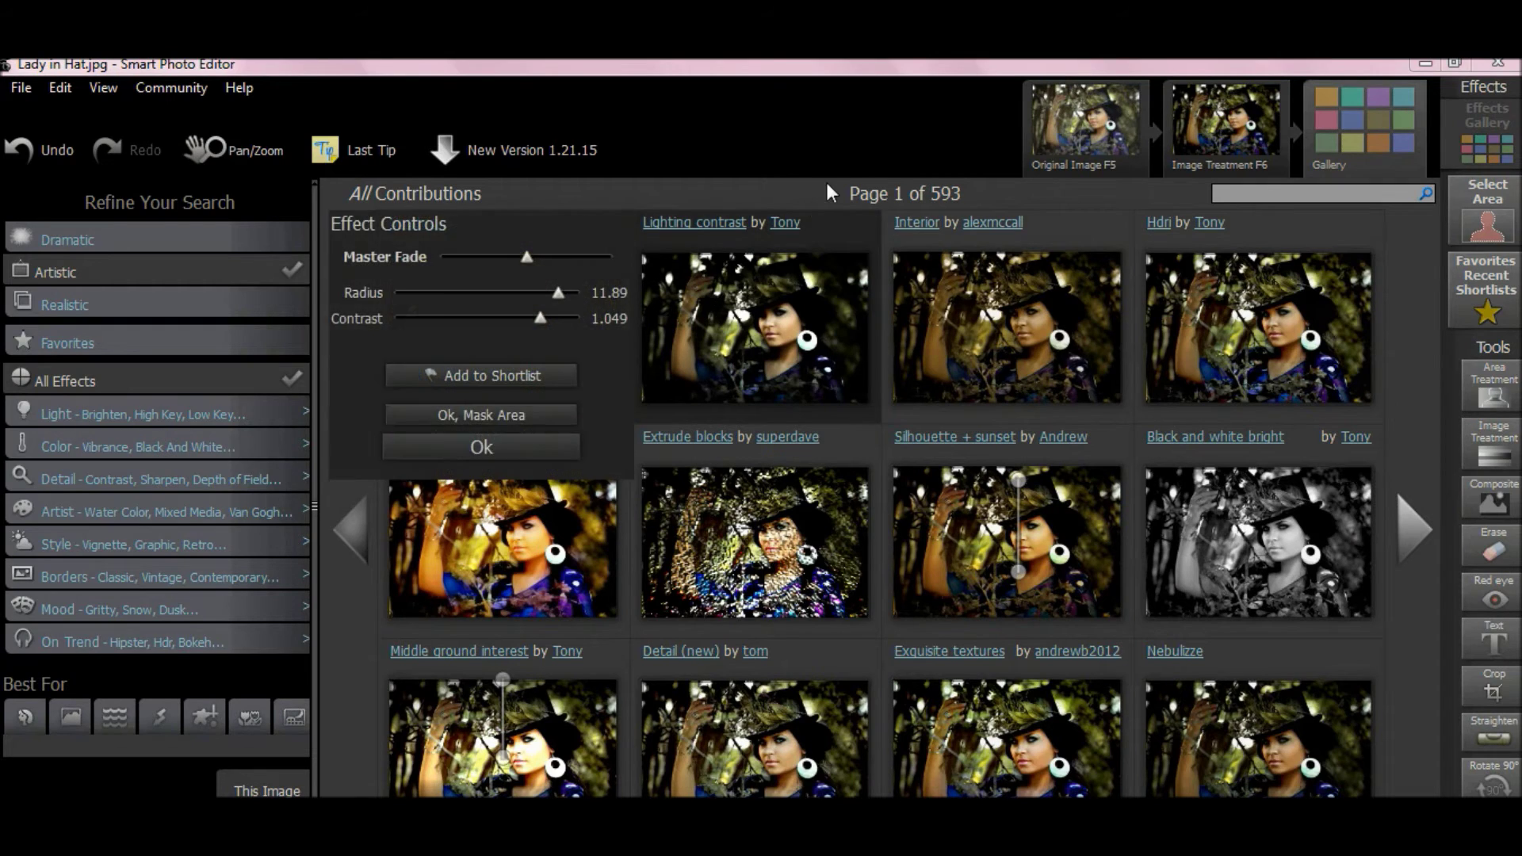
- Browse the Effects Gallery, filter to Dramatic, and apply Black and white bright saturates
mouse_move(879, 191)
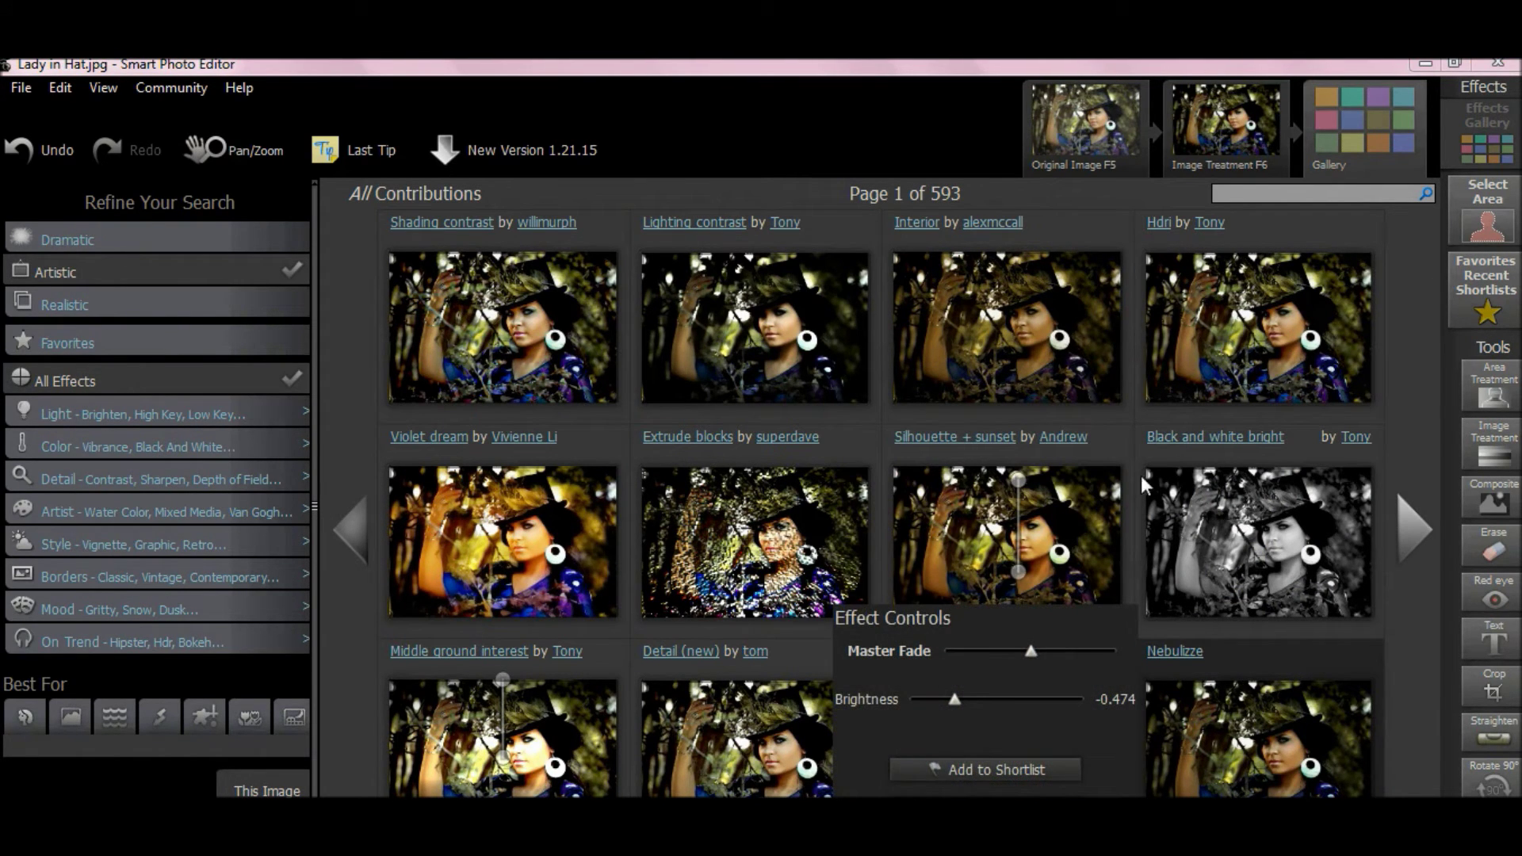
left_click(1069, 233)
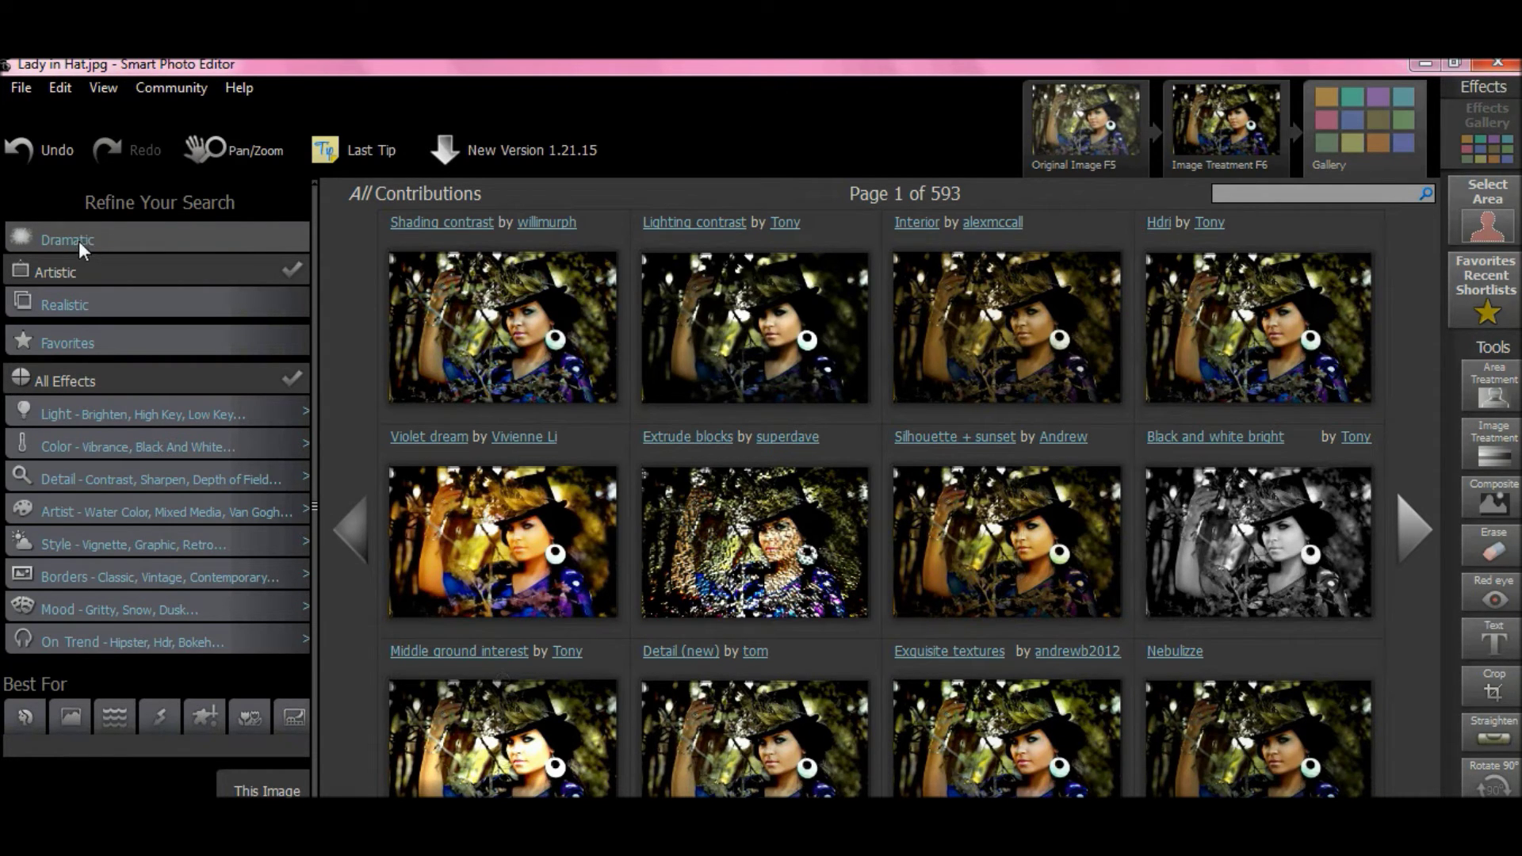
left_click(78, 240)
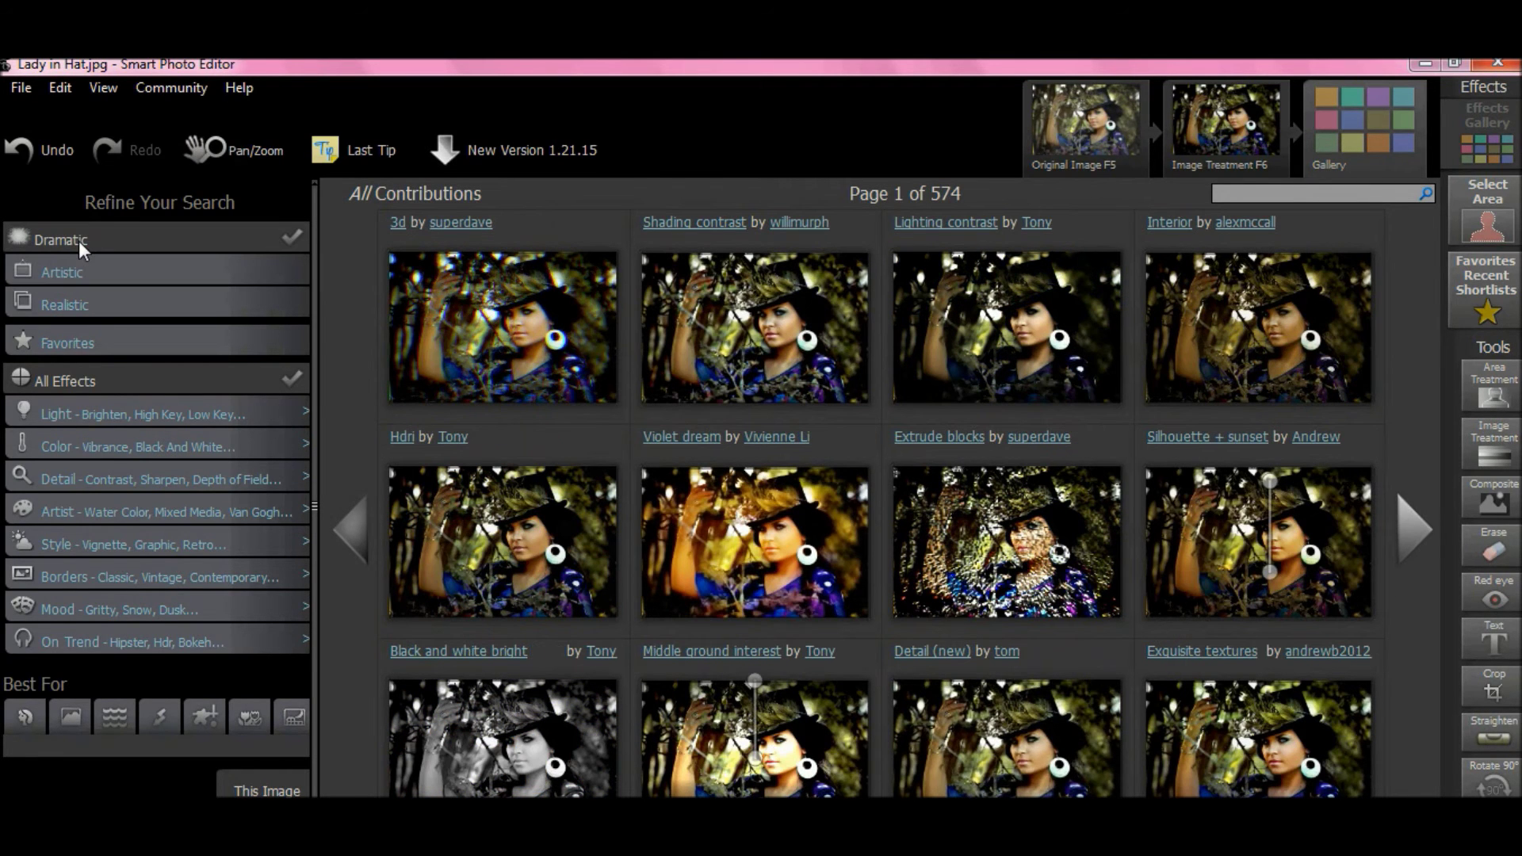
mouse_move(753, 547)
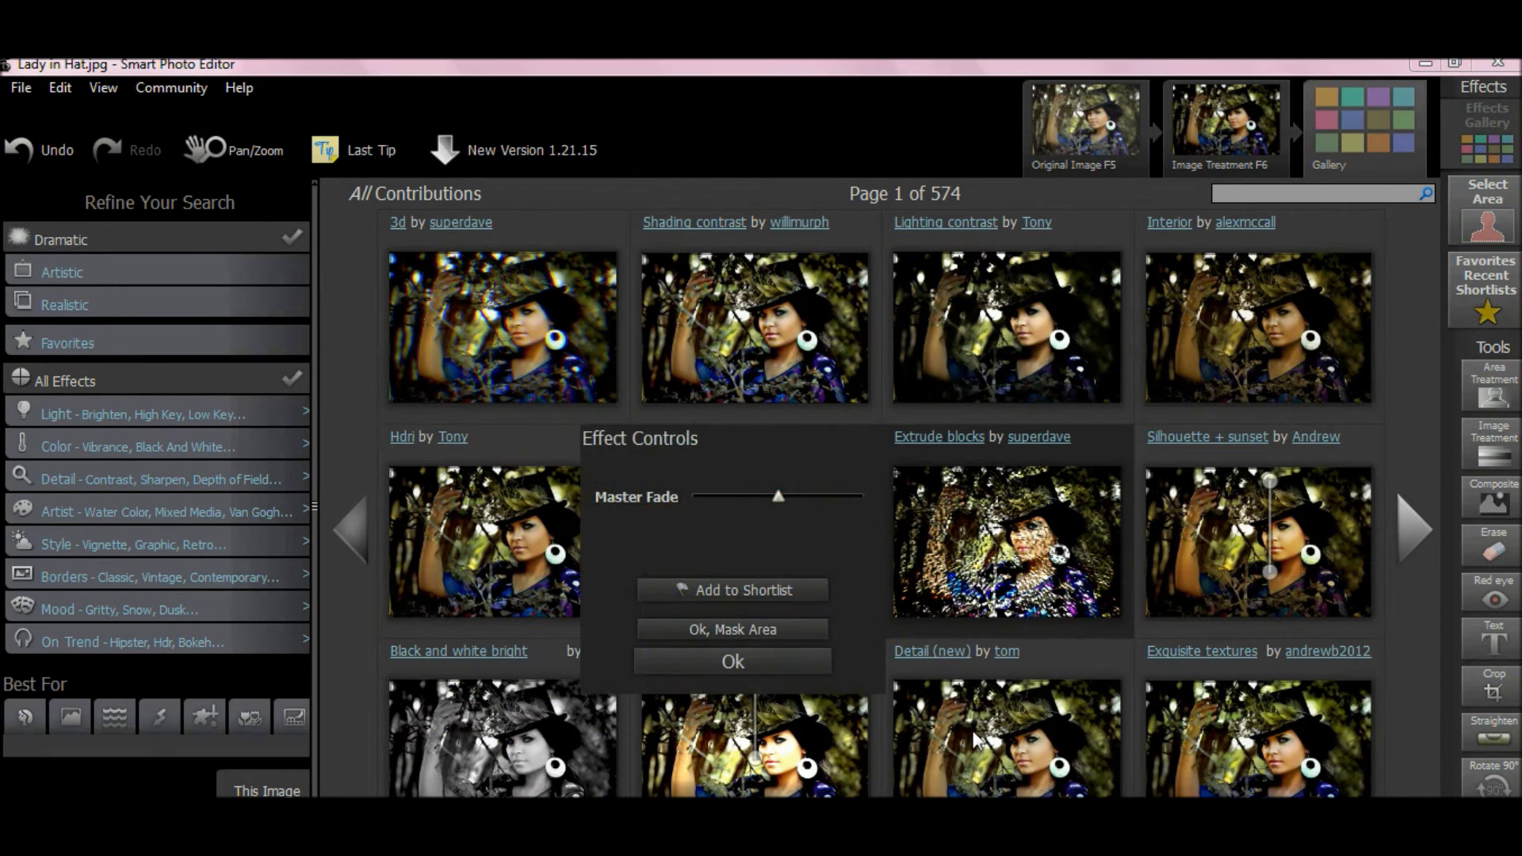
mouse_move(475, 728)
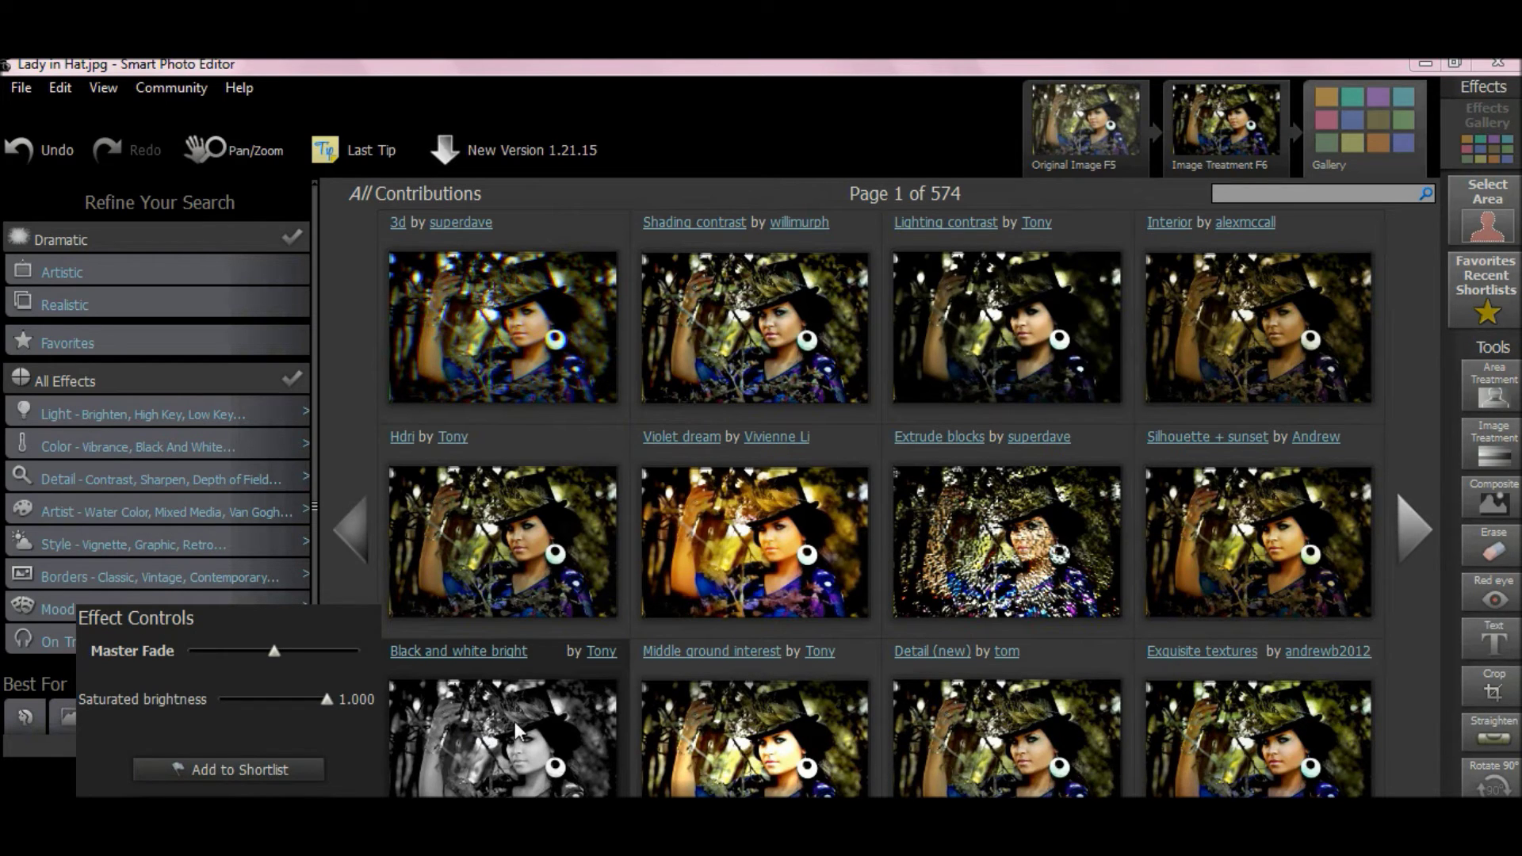
left_click(488, 744)
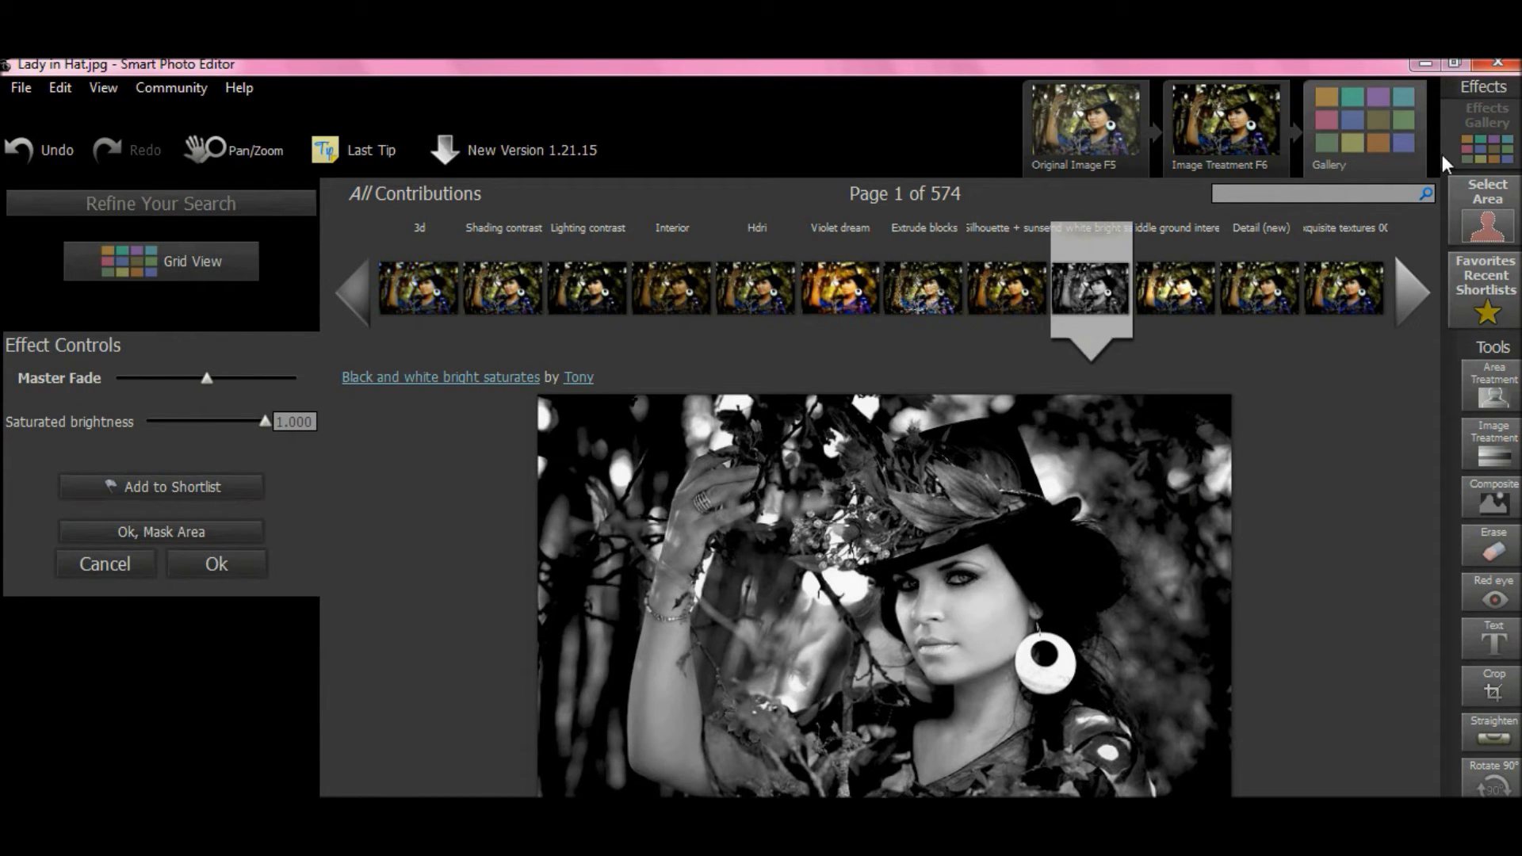
left_click(214, 564)
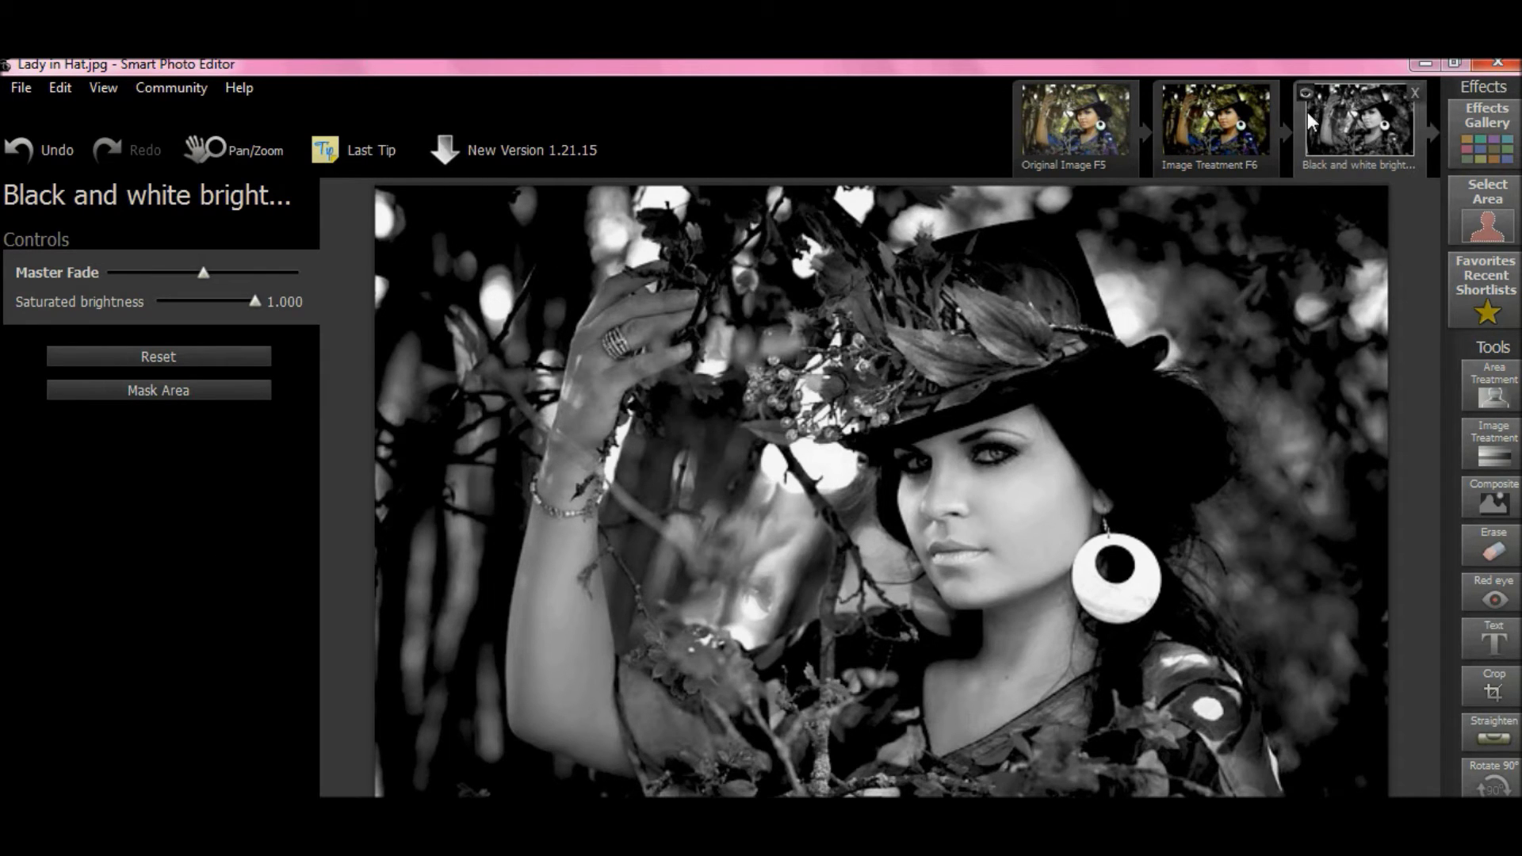
- Nudge Brightness, then delete the Black and white bright and Image Treatment steps from the history
left_click(1494, 441)
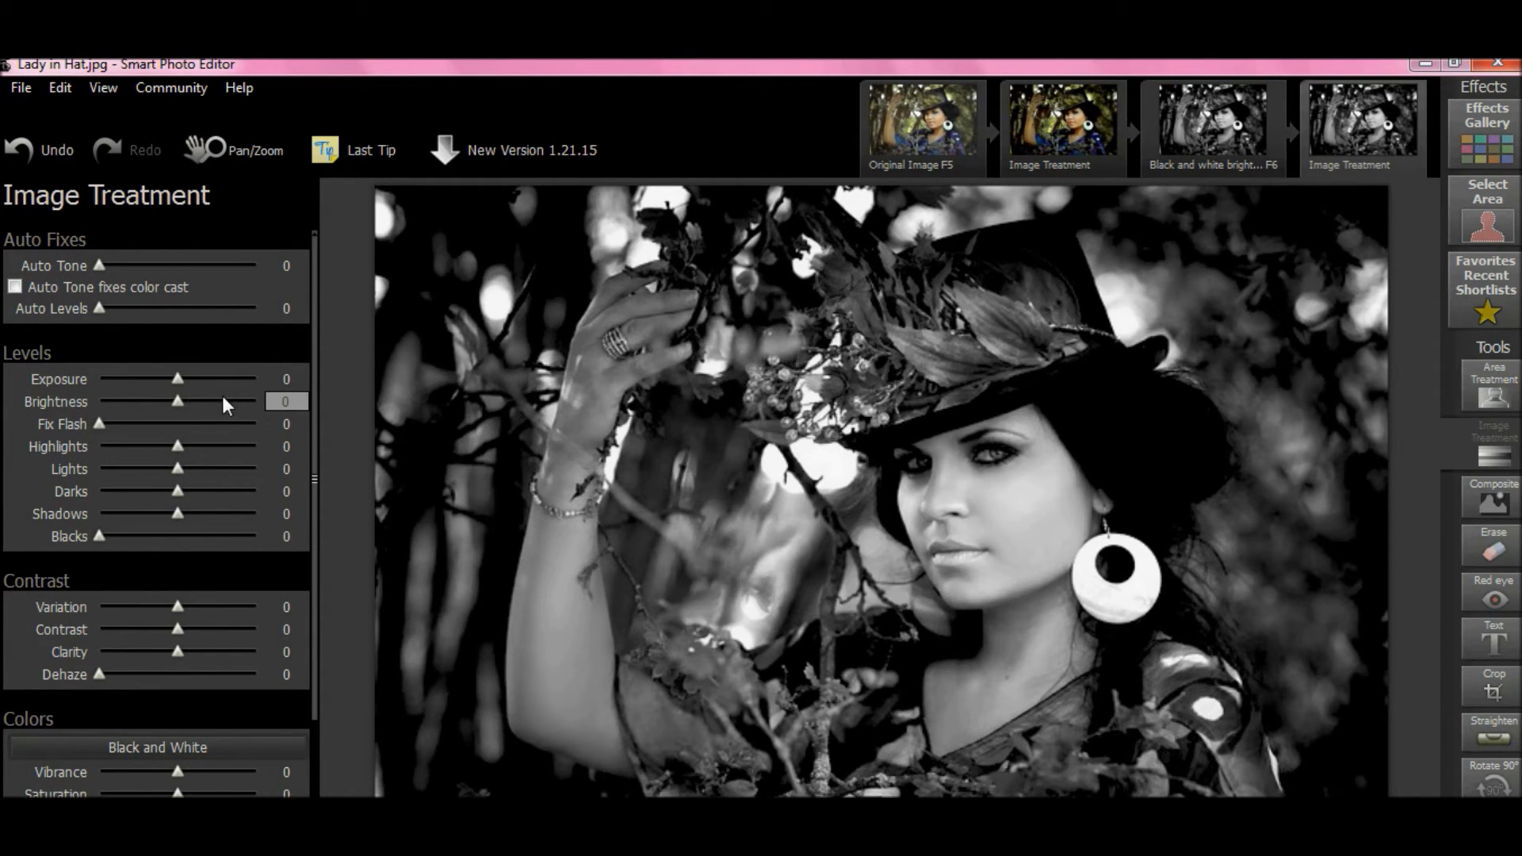
mouse_move(183, 400)
left_mouse_down()
mouse_move(254, 399)
mouse_move(183, 402)
left_mouse_up()
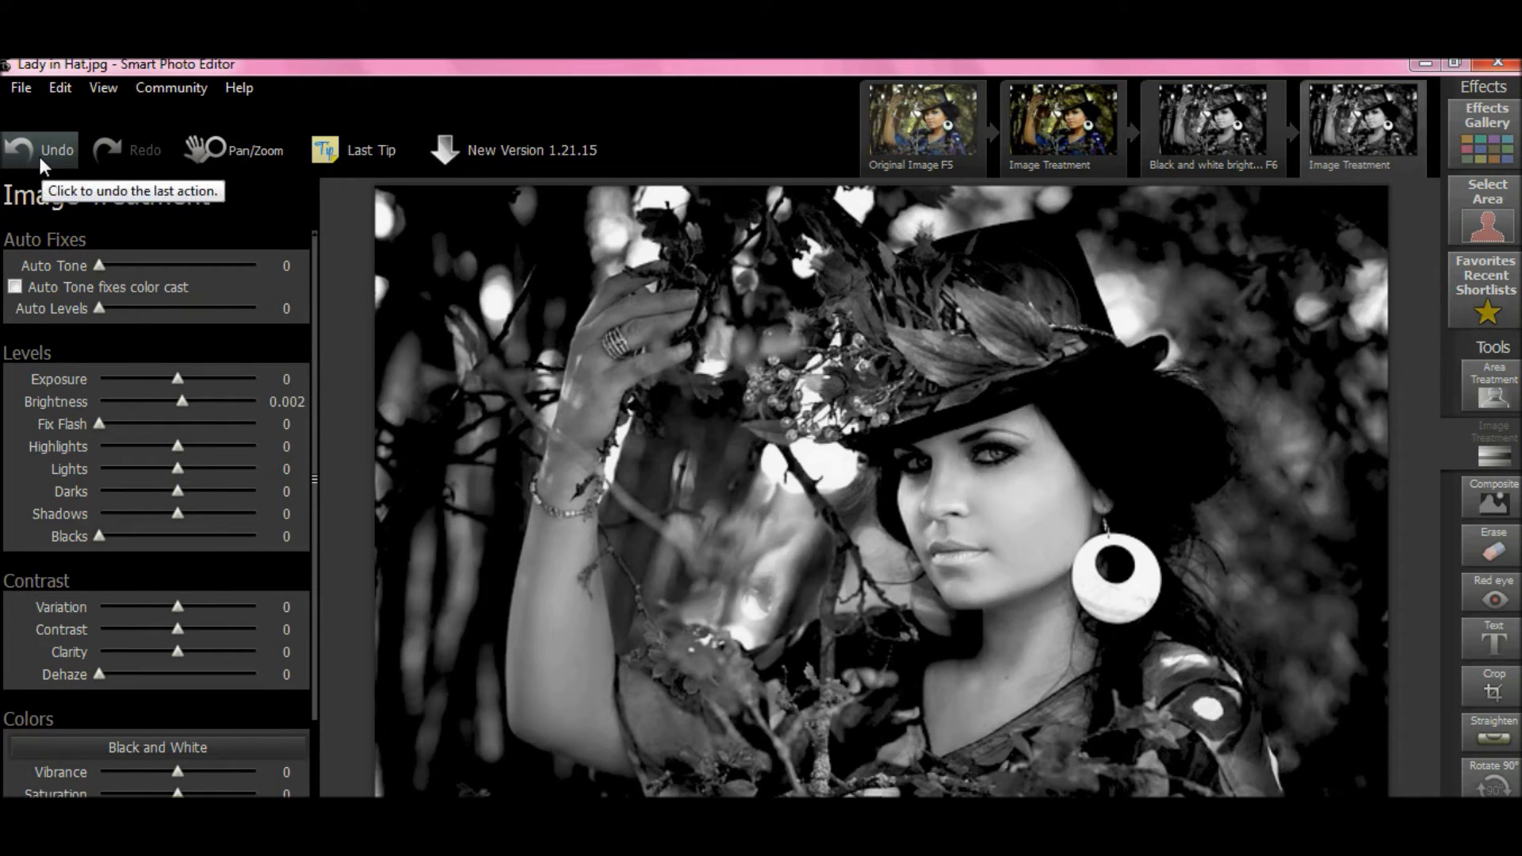
mouse_move(1265, 150)
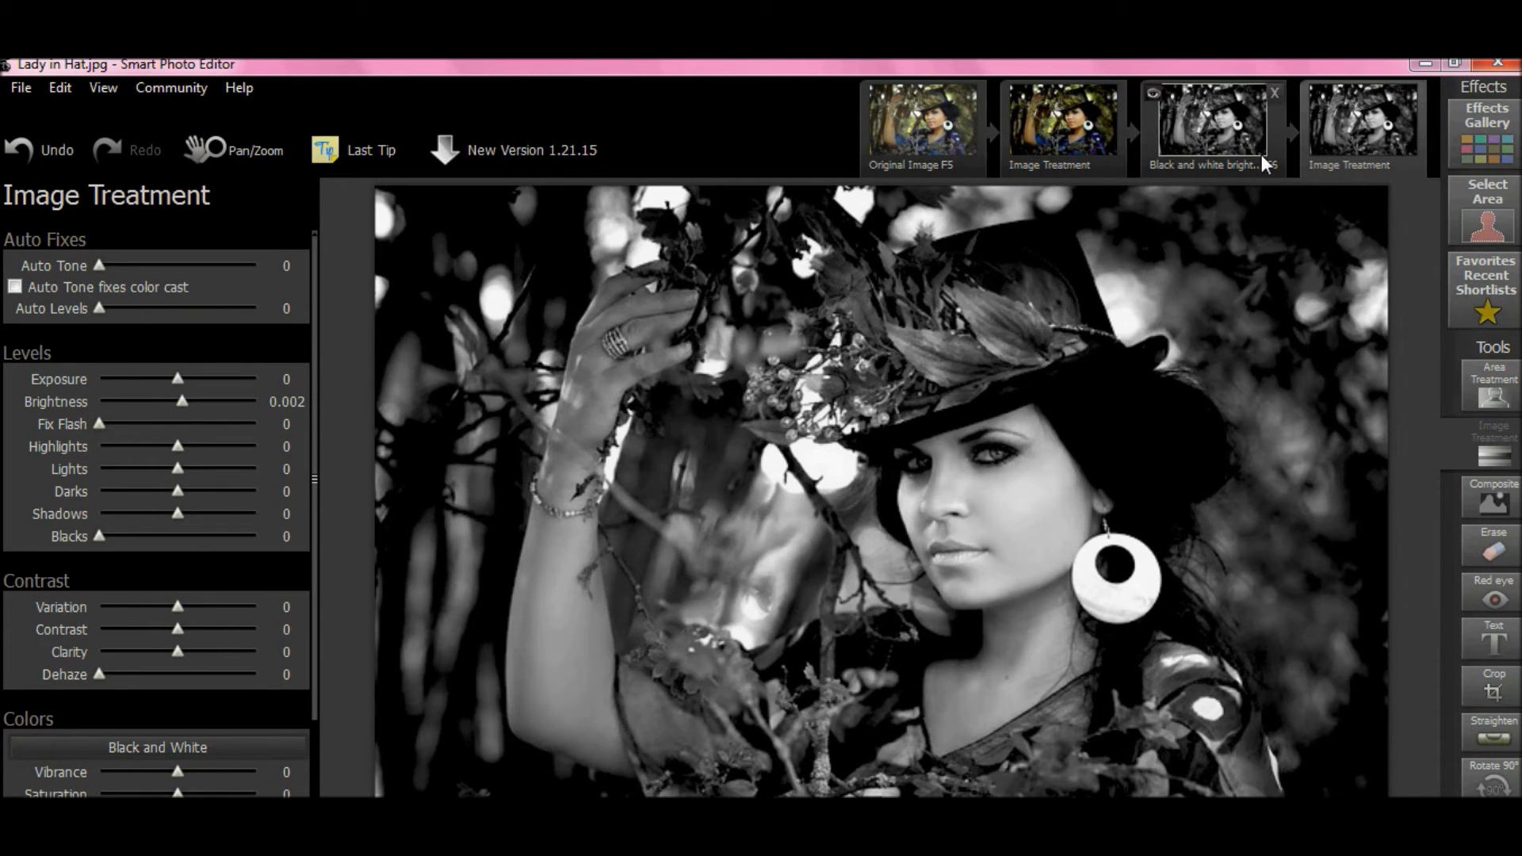
mouse_move(1345, 136)
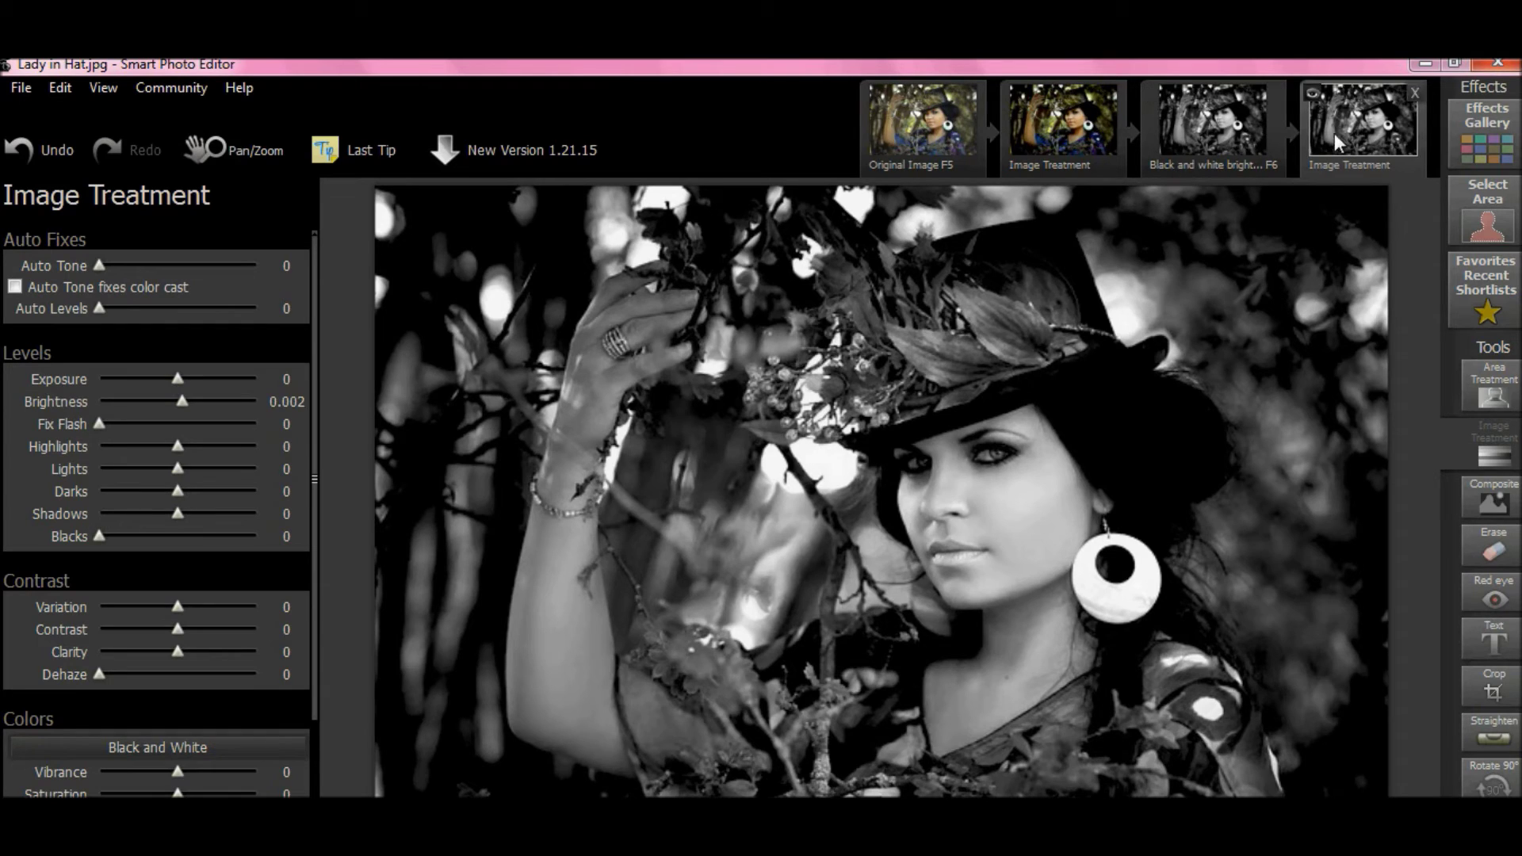
left_click(1415, 92)
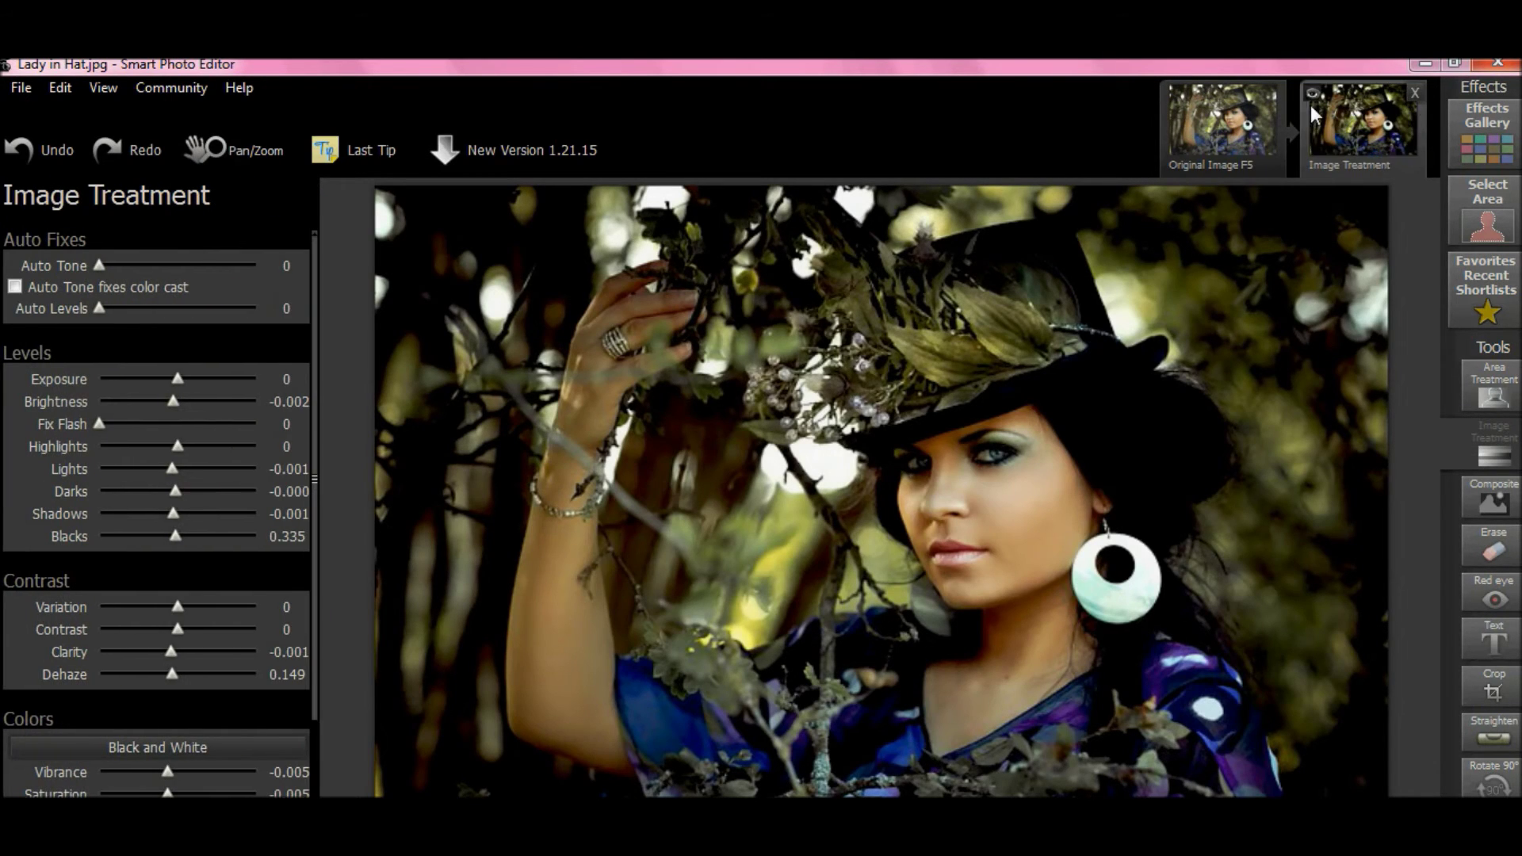
left_click(1416, 91)
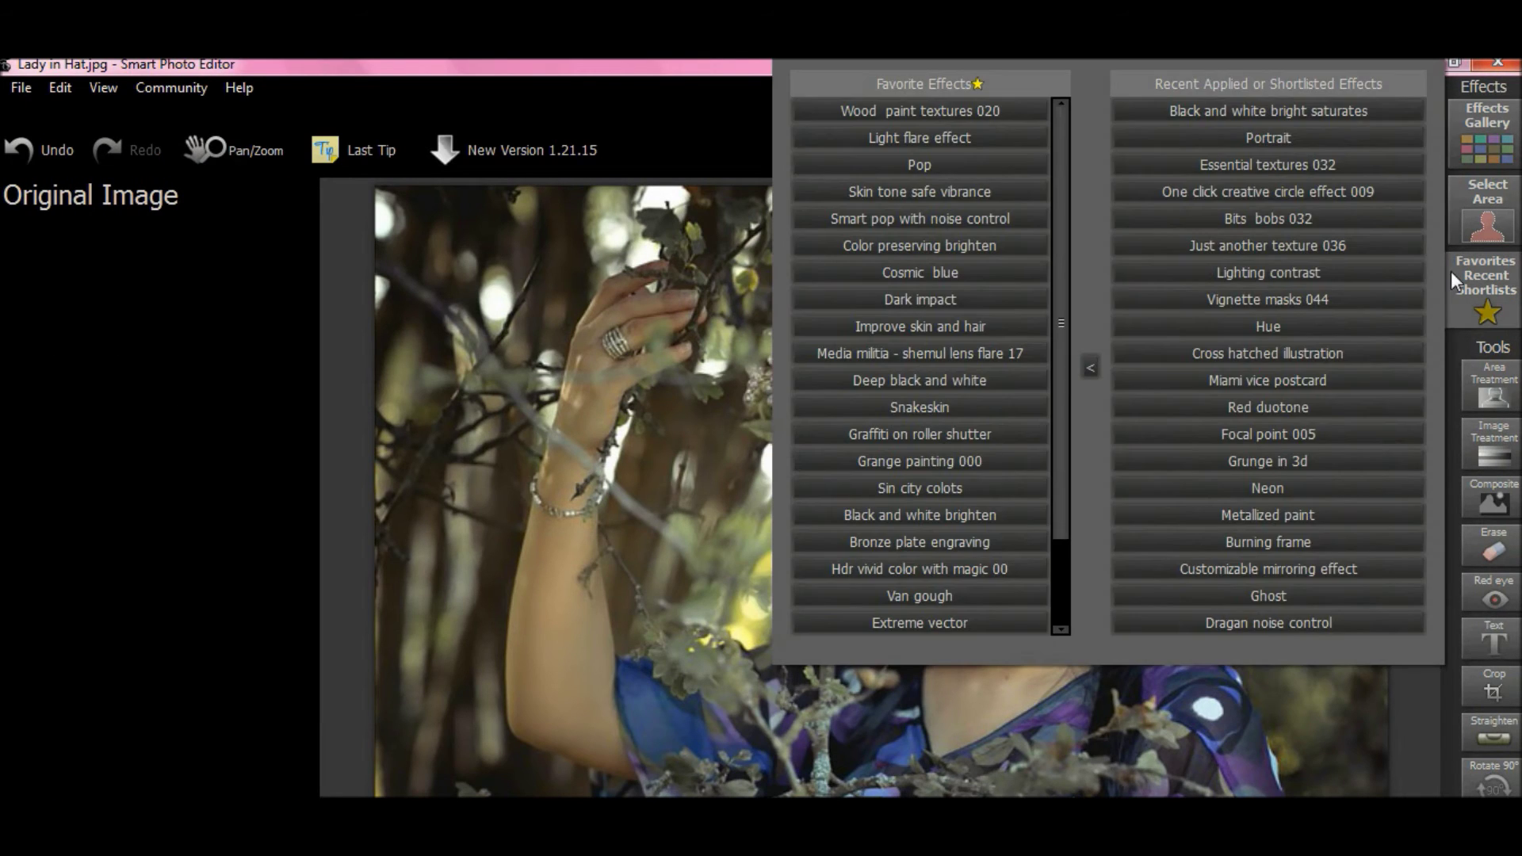
- Open the Effects Gallery and jump to page 357 of 593, where the spiral effects are
mouse_move(1490, 139)
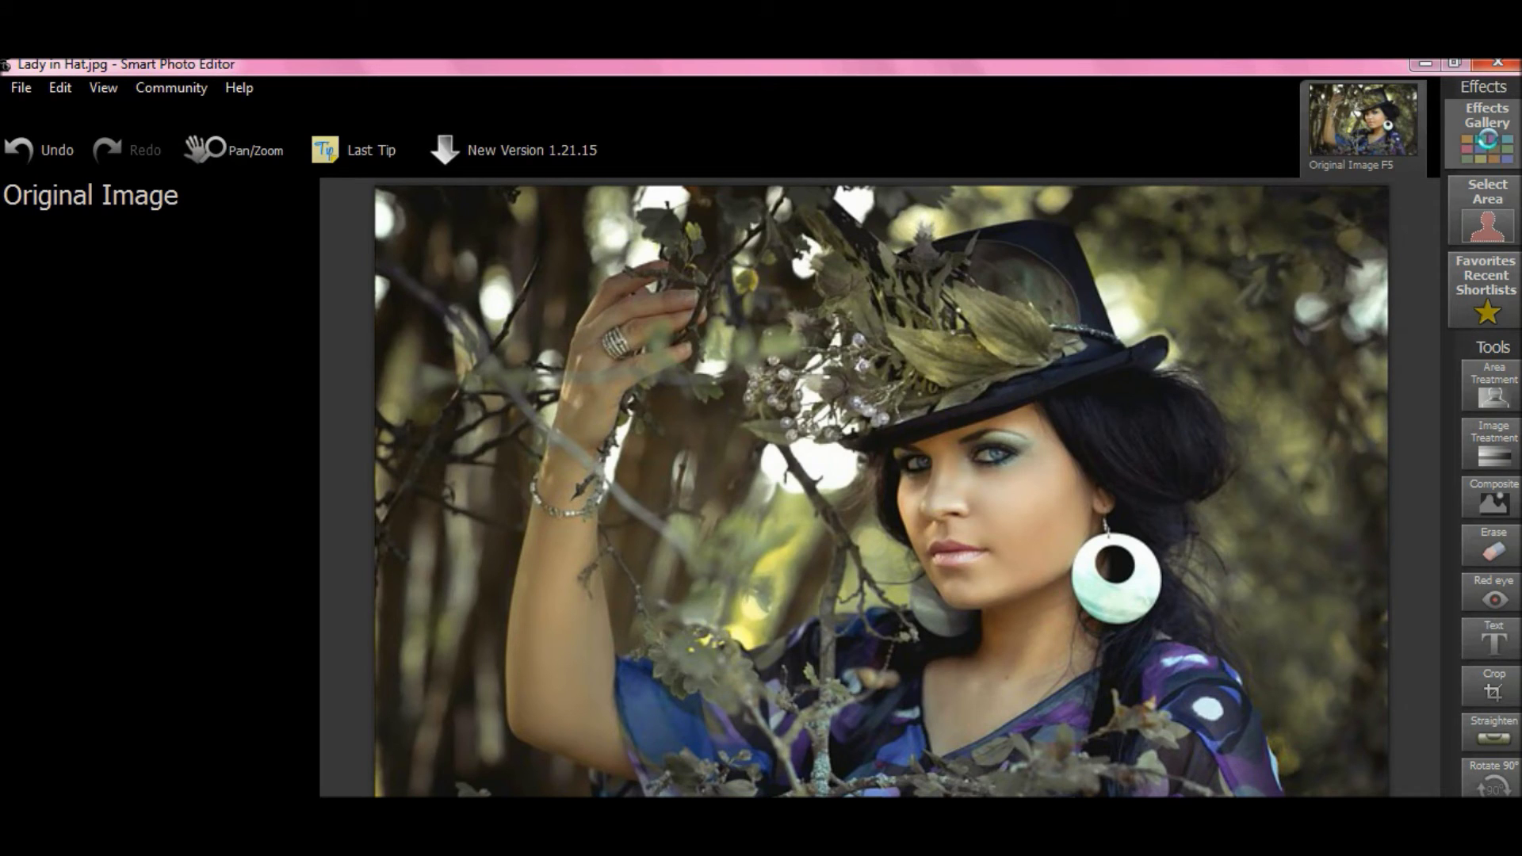
left_click(1487, 140)
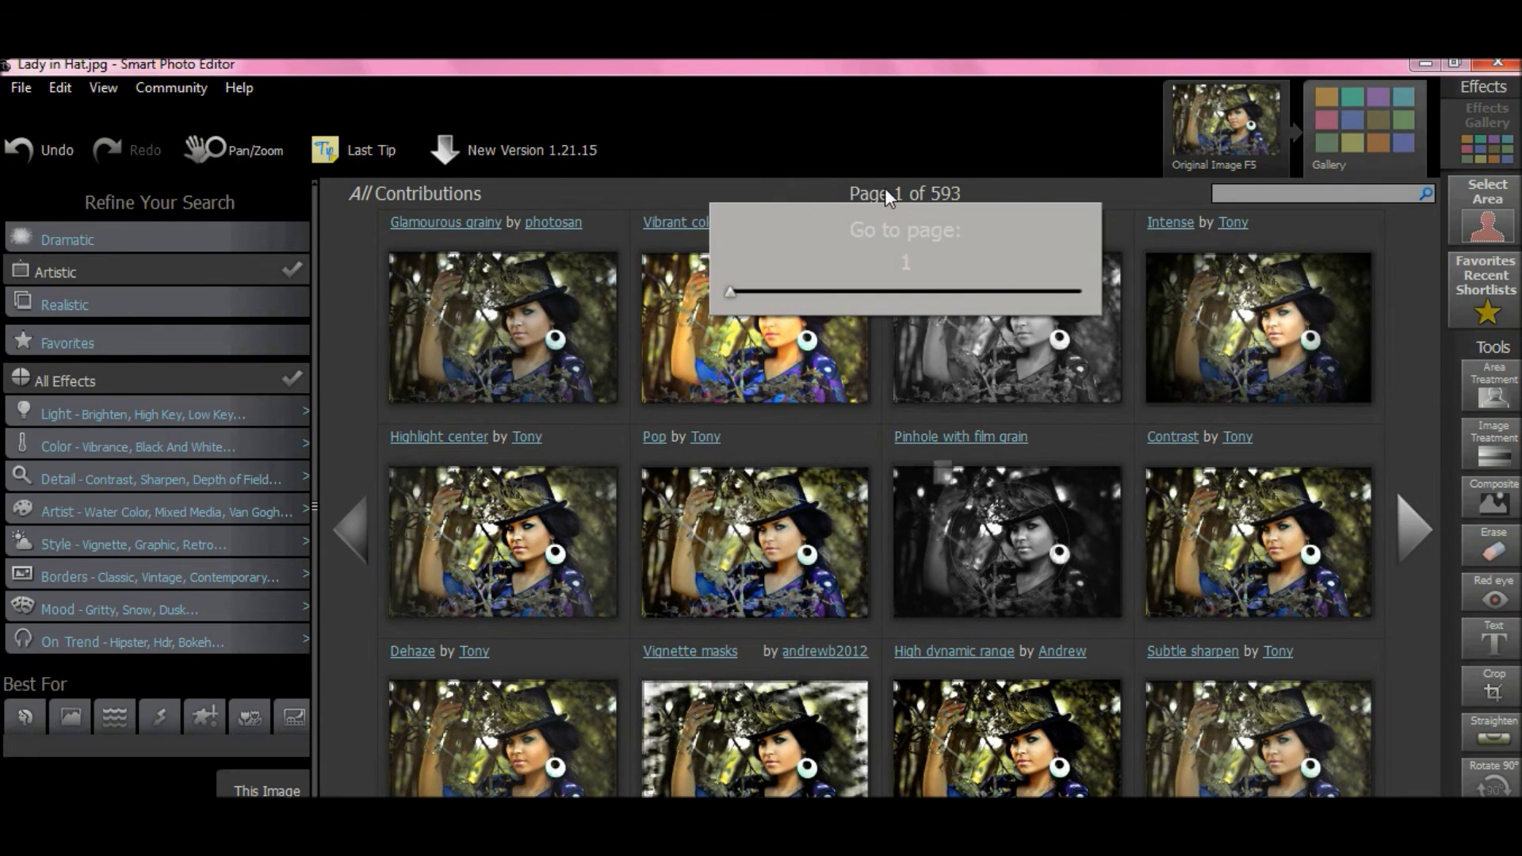
mouse_move(887, 190)
mouse_move(847, 417)
left_click_drag(730, 291, 832, 287)
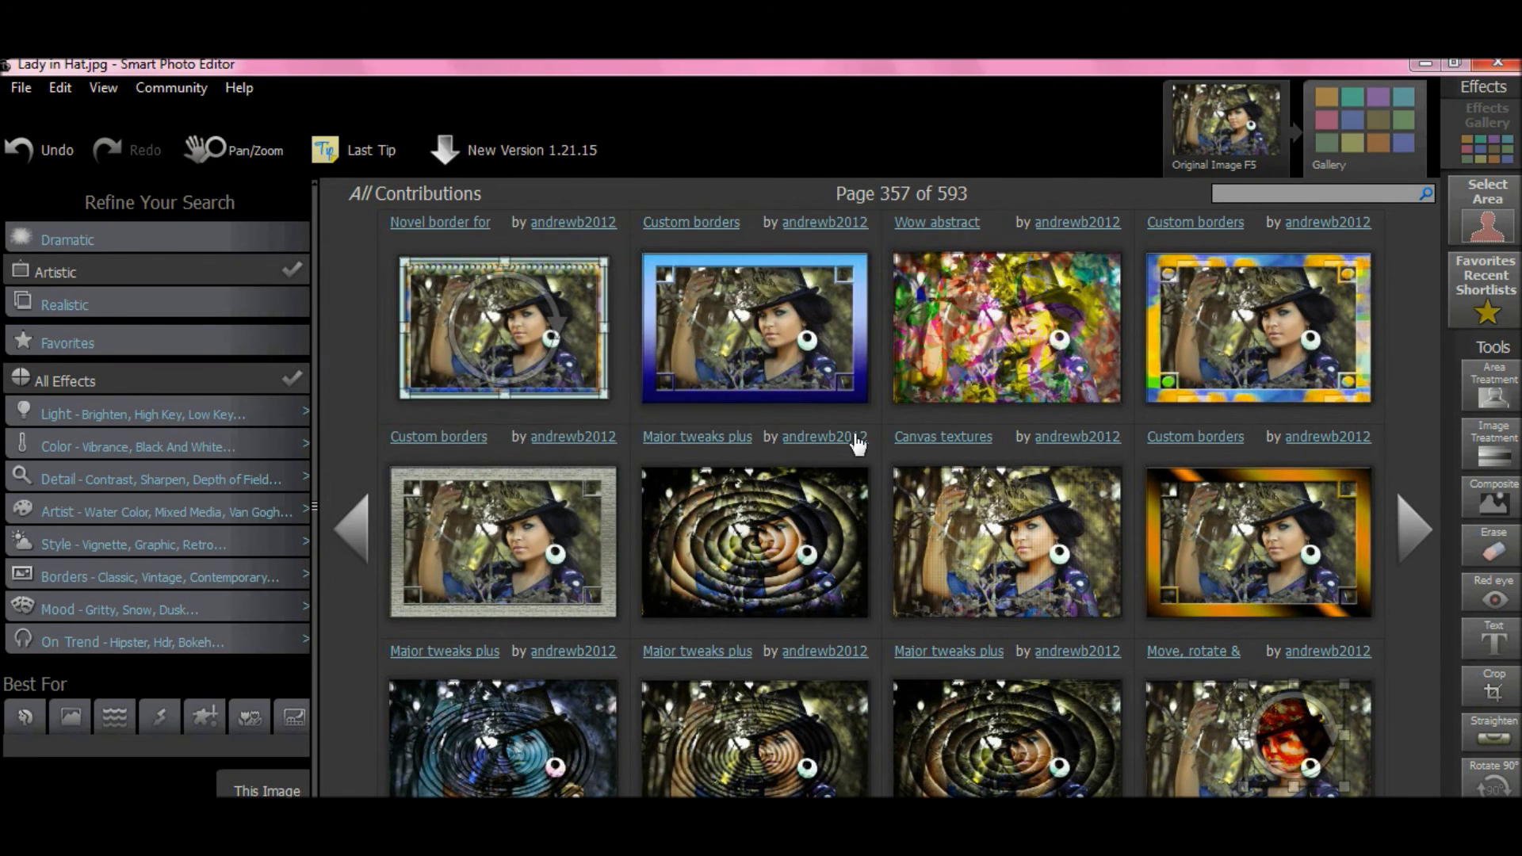
mouse_move(823, 498)
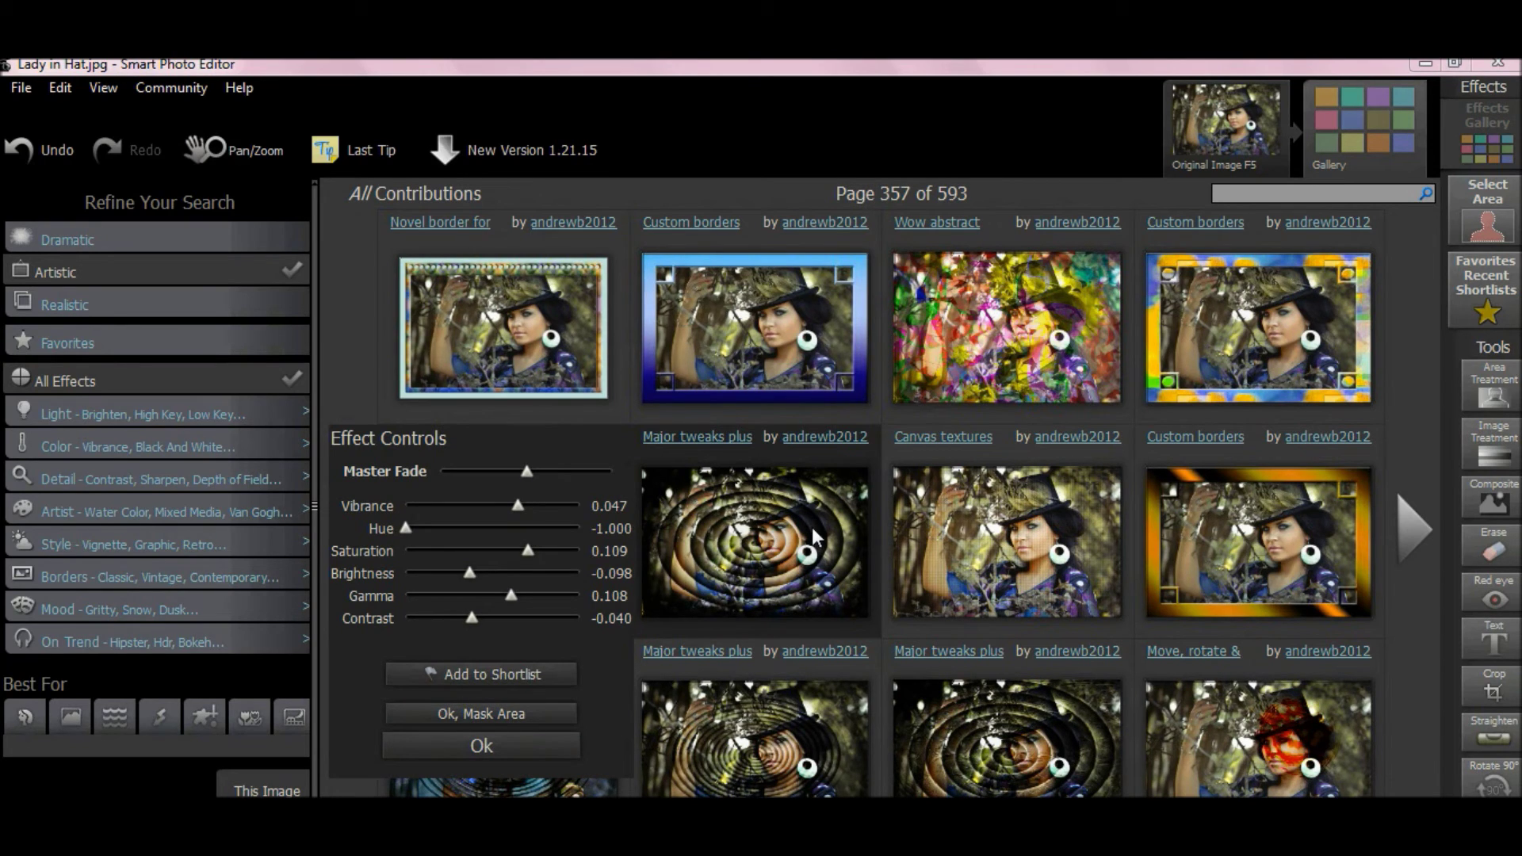
- Apply Major tweaks plus spirals 001 with Master Fade raised and Merge lowered to 0.395
mouse_move(761, 737)
left_click(752, 571)
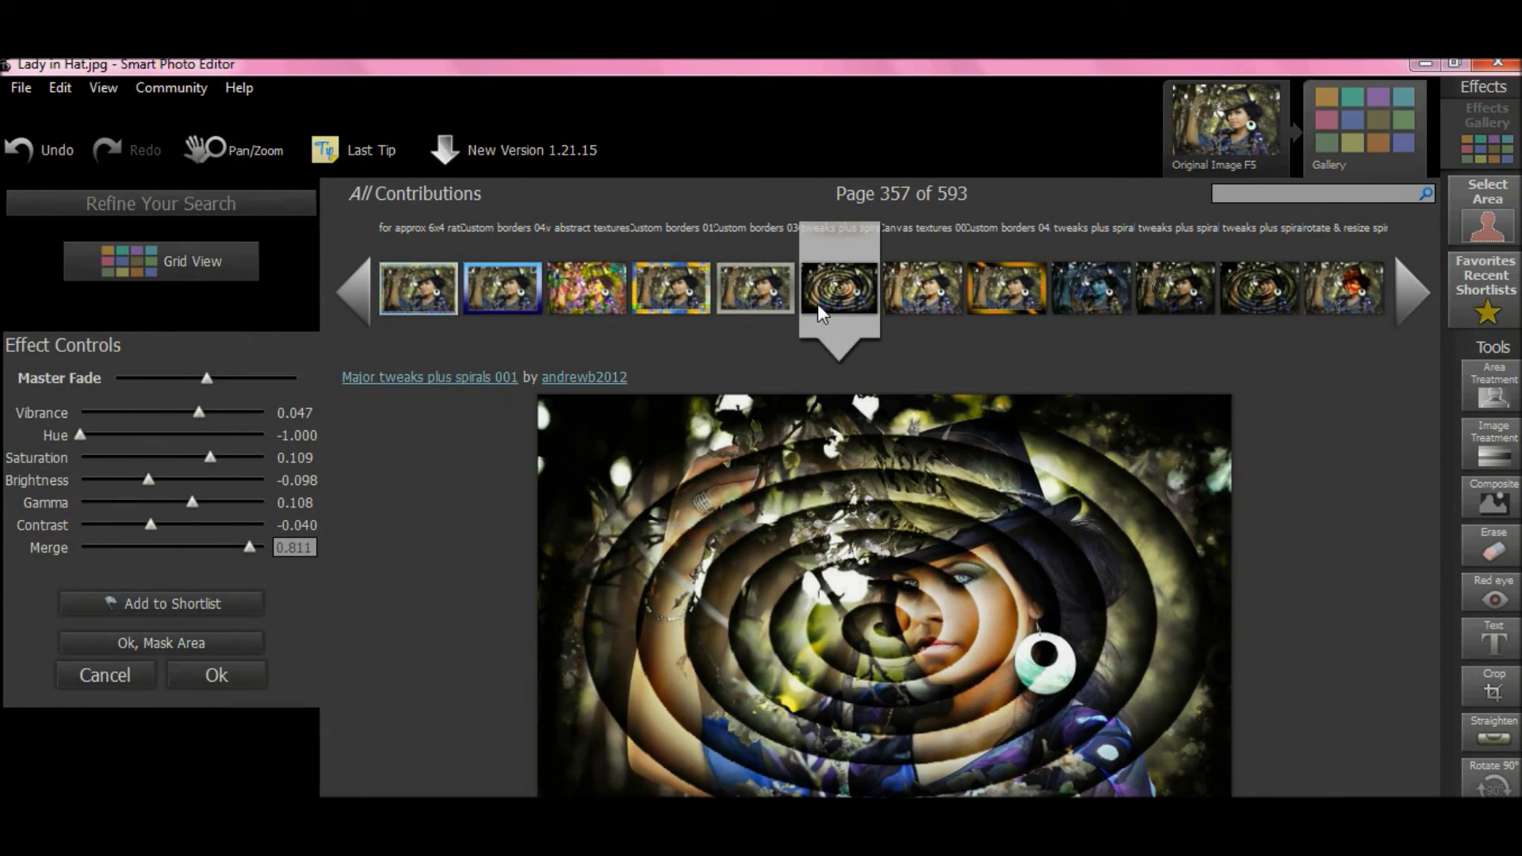
left_click_drag(206, 378, 280, 436)
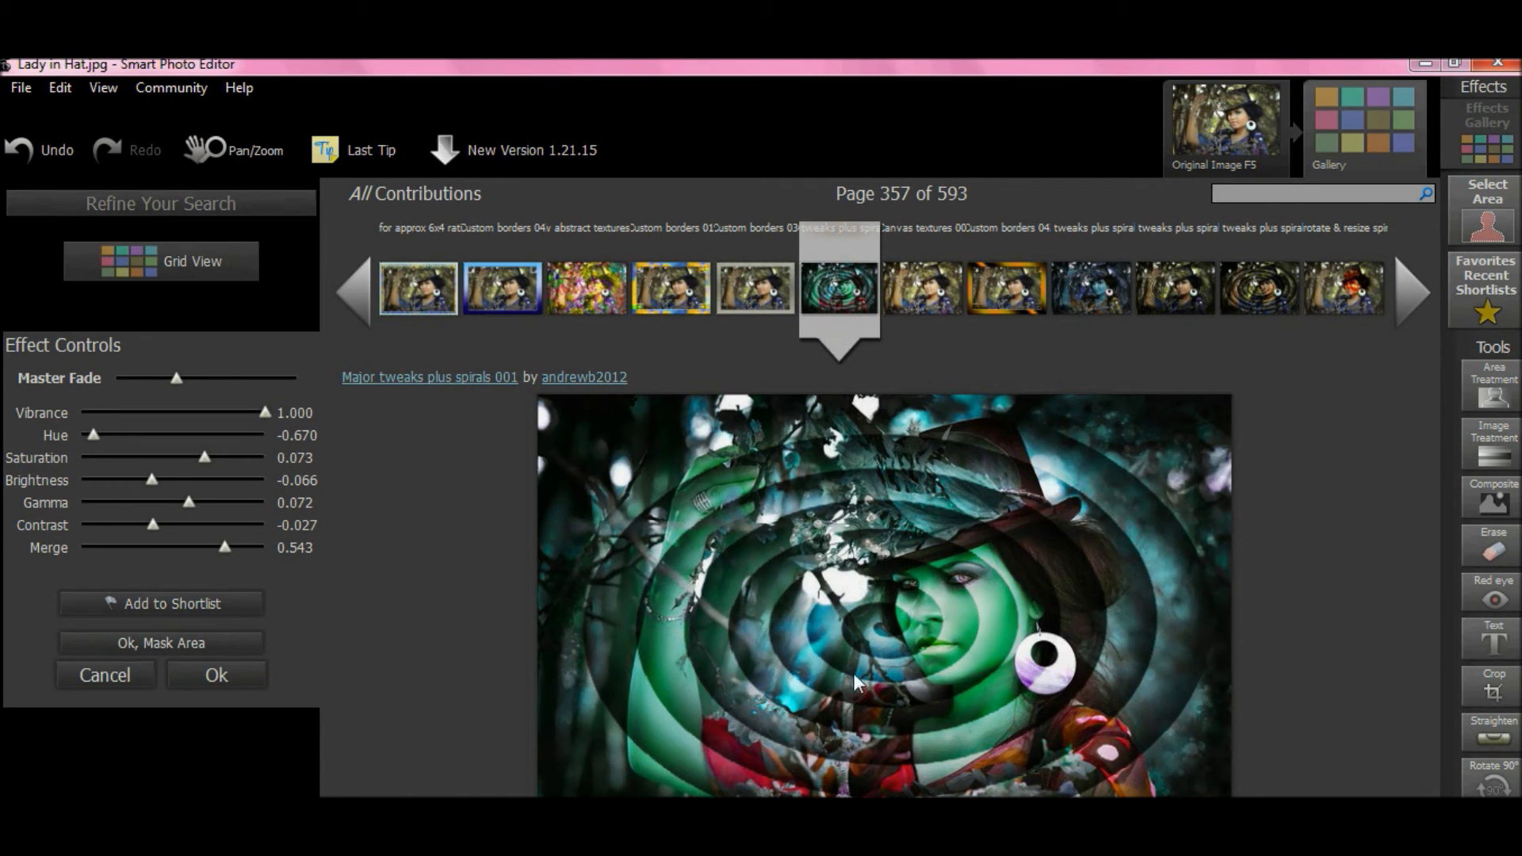
mouse_move(226, 548)
left_mouse_down()
mouse_move(58, 542)
mouse_move(207, 540)
left_mouse_up()
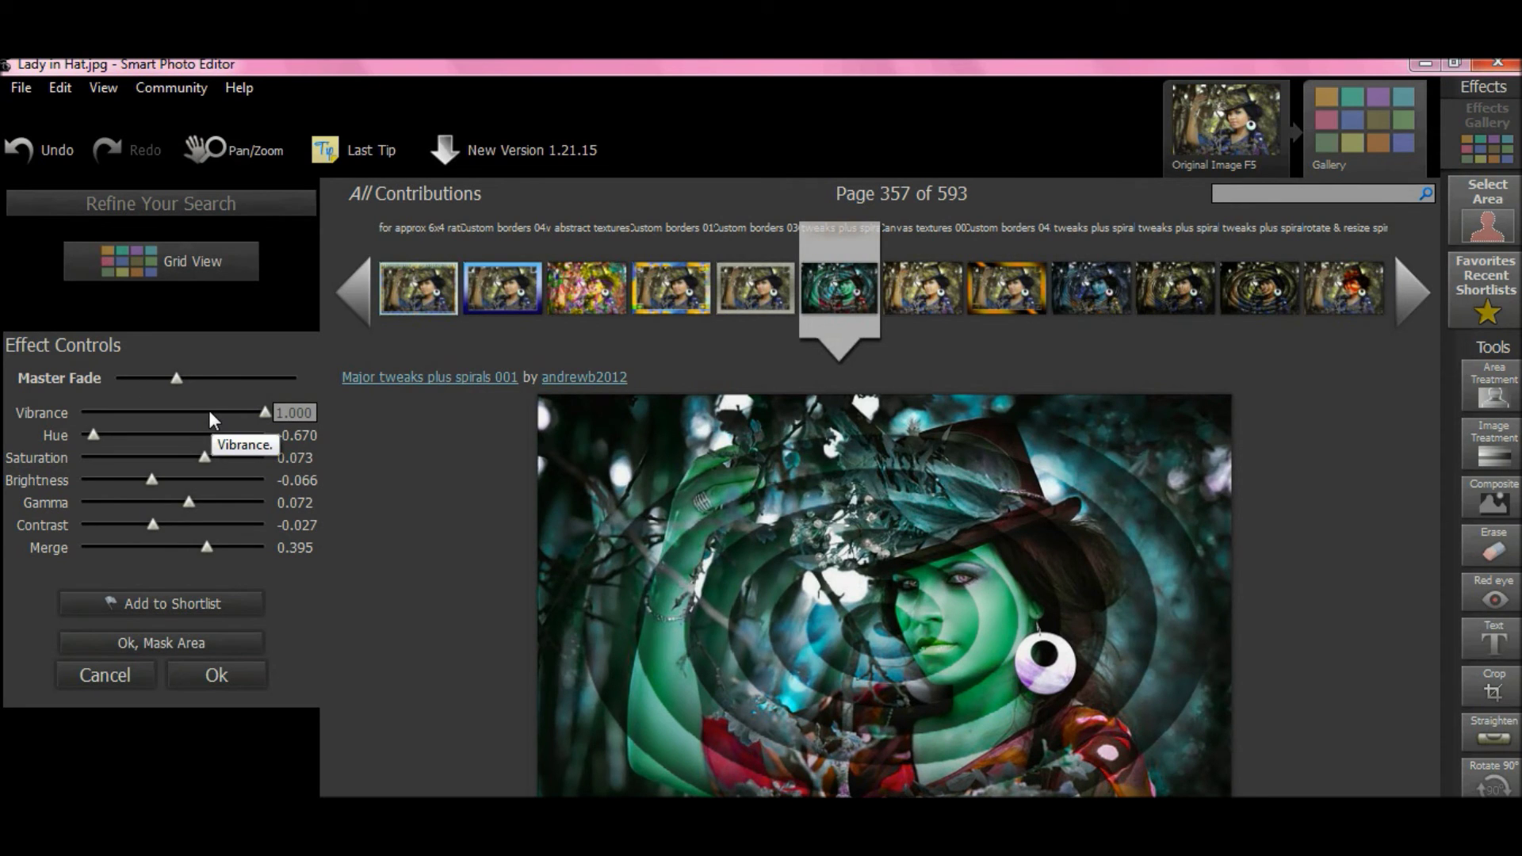
left_click(231, 679)
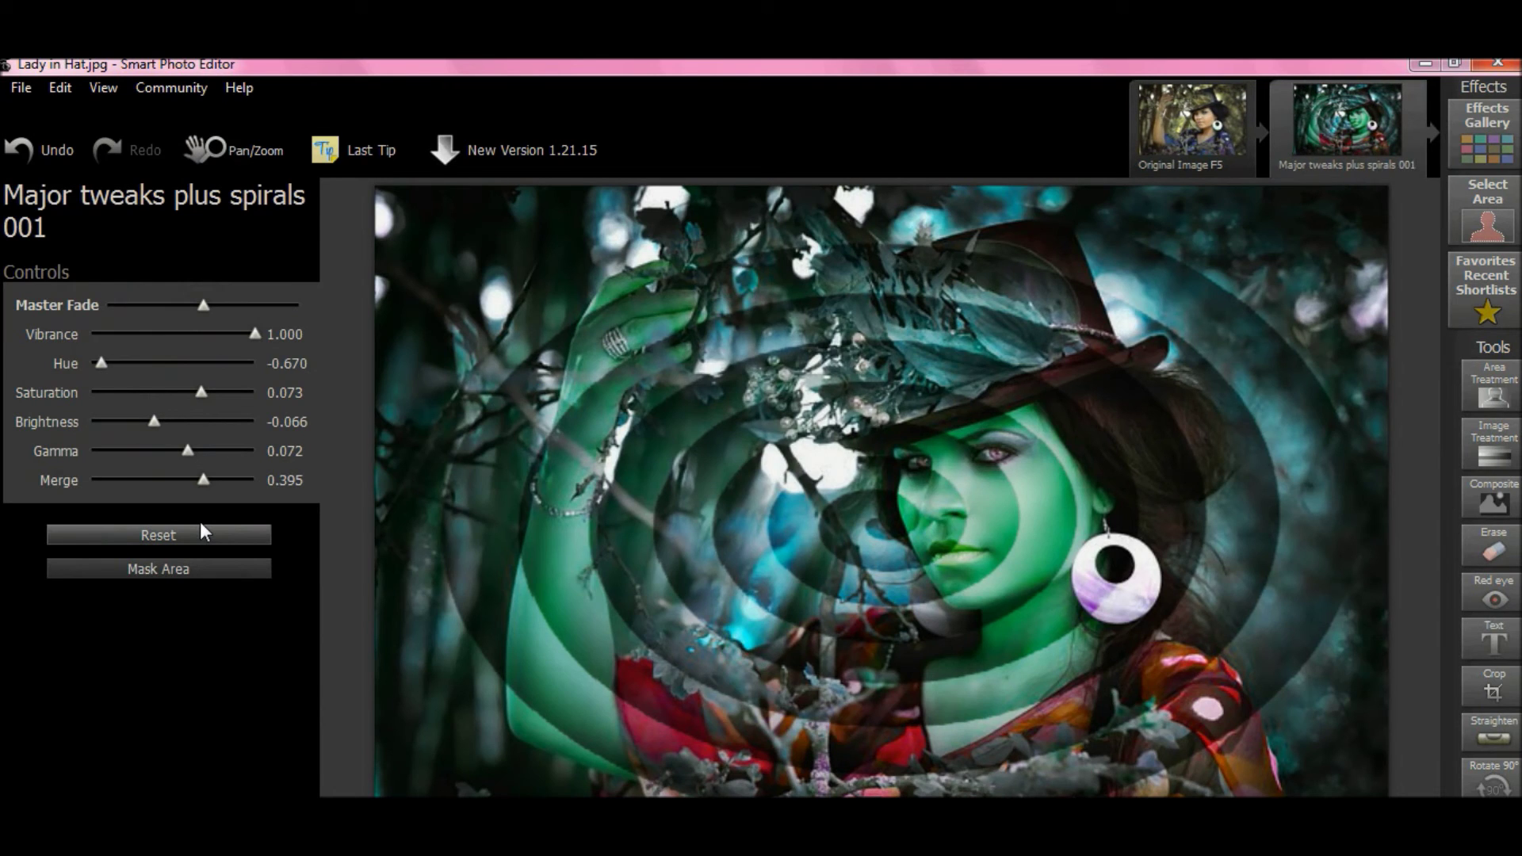
- Choose the 1024 High size preset (1538 × 1024) in the JPEG export settings and confirm
left_click(22, 88)
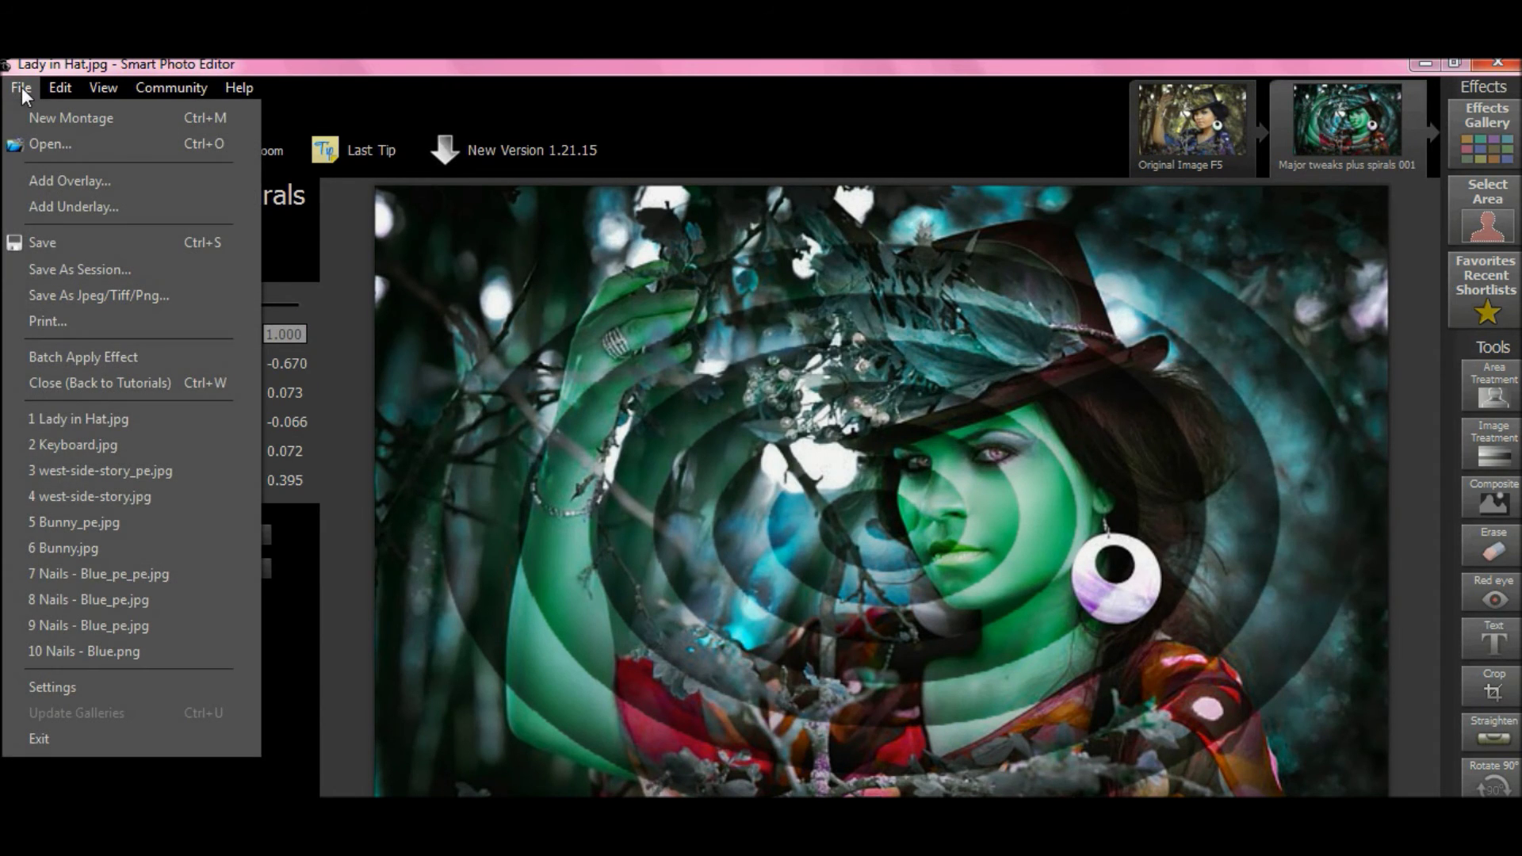
left_click(43, 293)
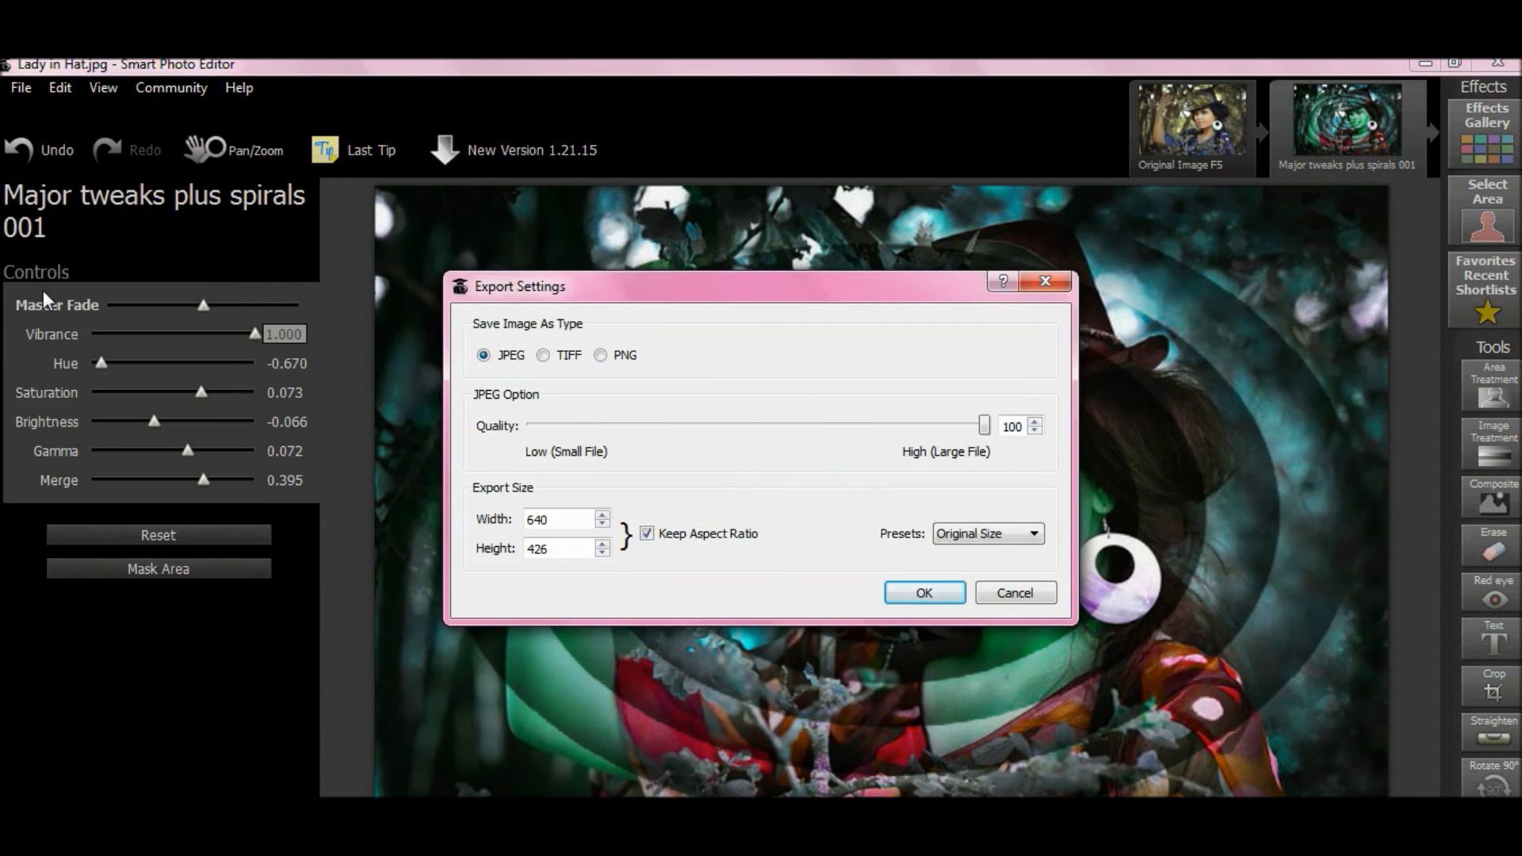
left_click(1033, 535)
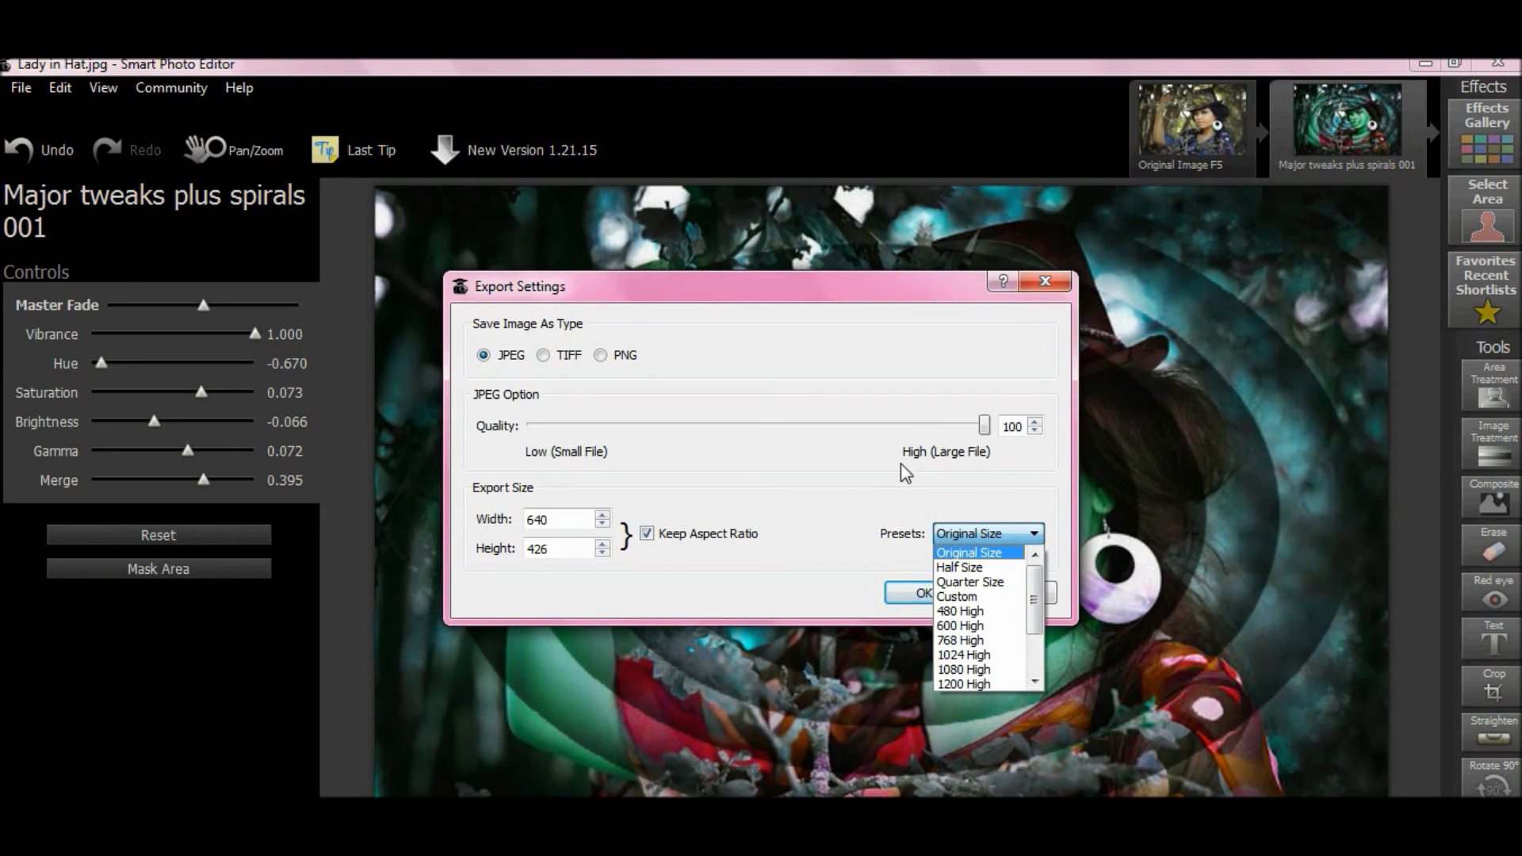
left_click(864, 500)
left_click(1039, 538)
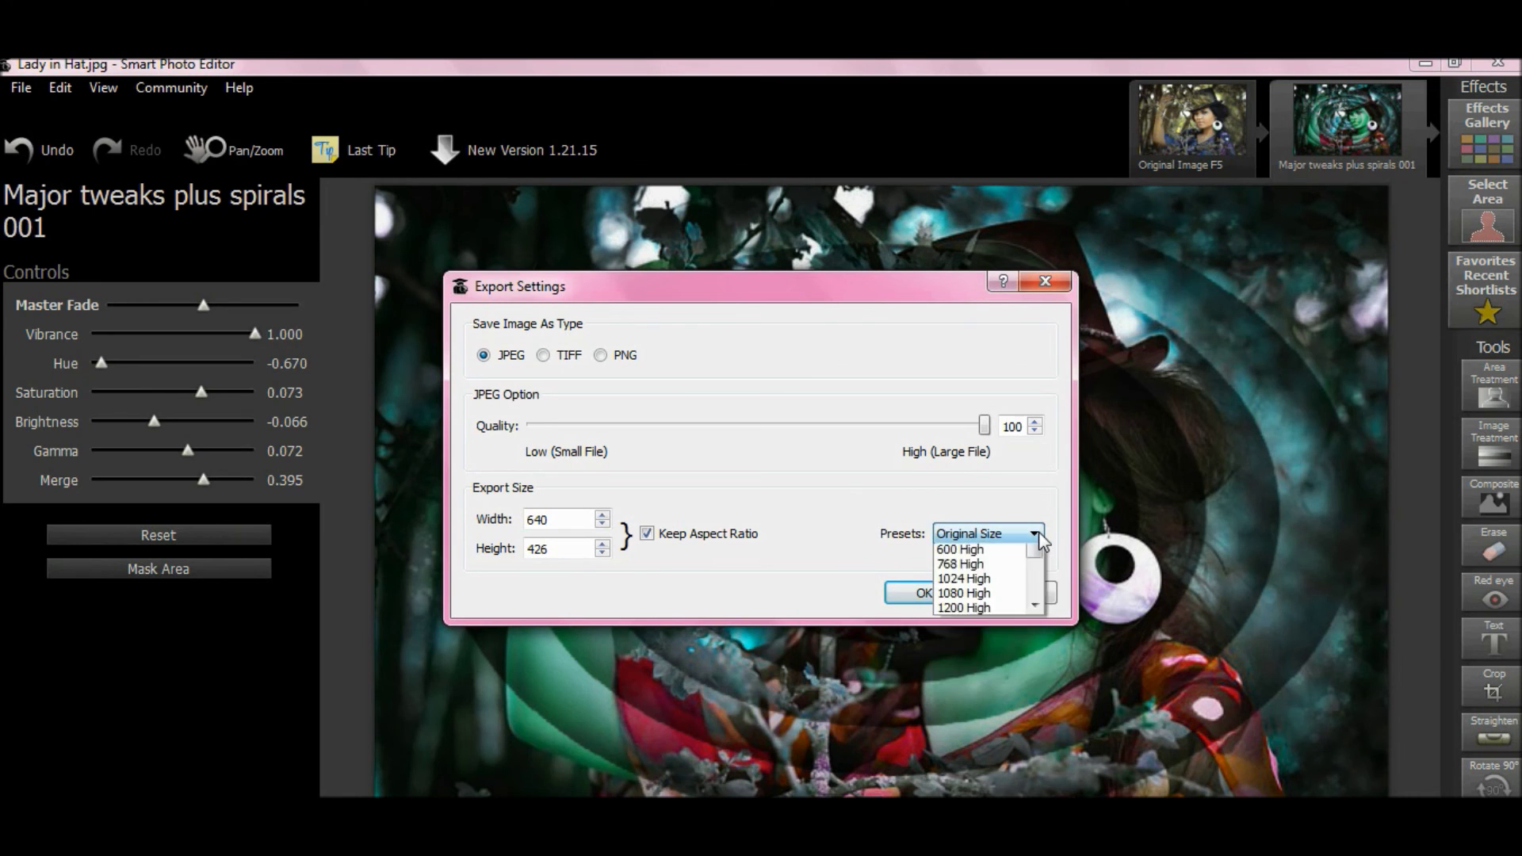
left_click(971, 660)
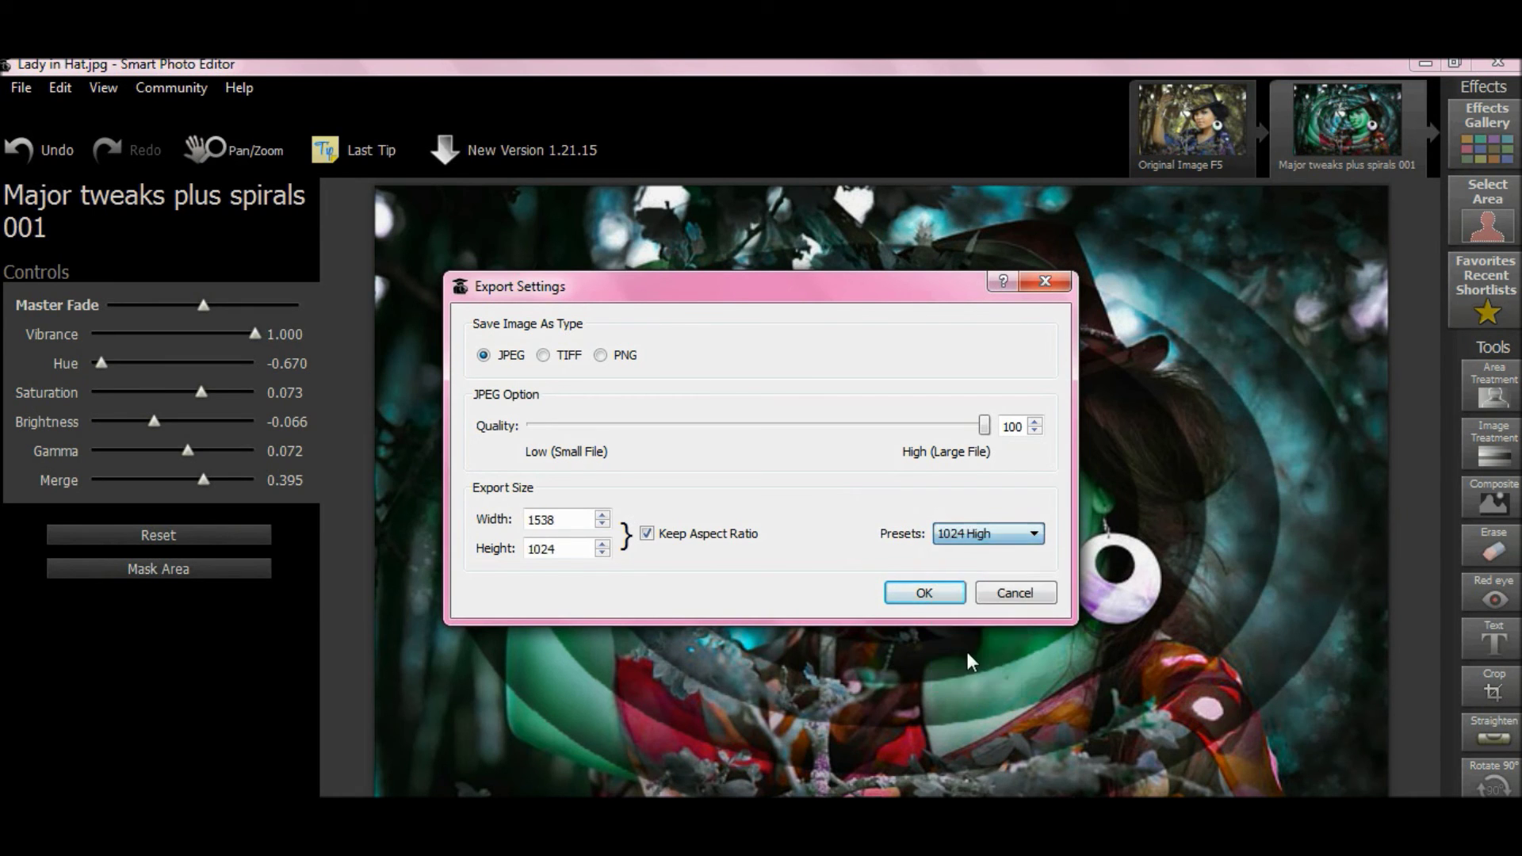
left_click(912, 592)
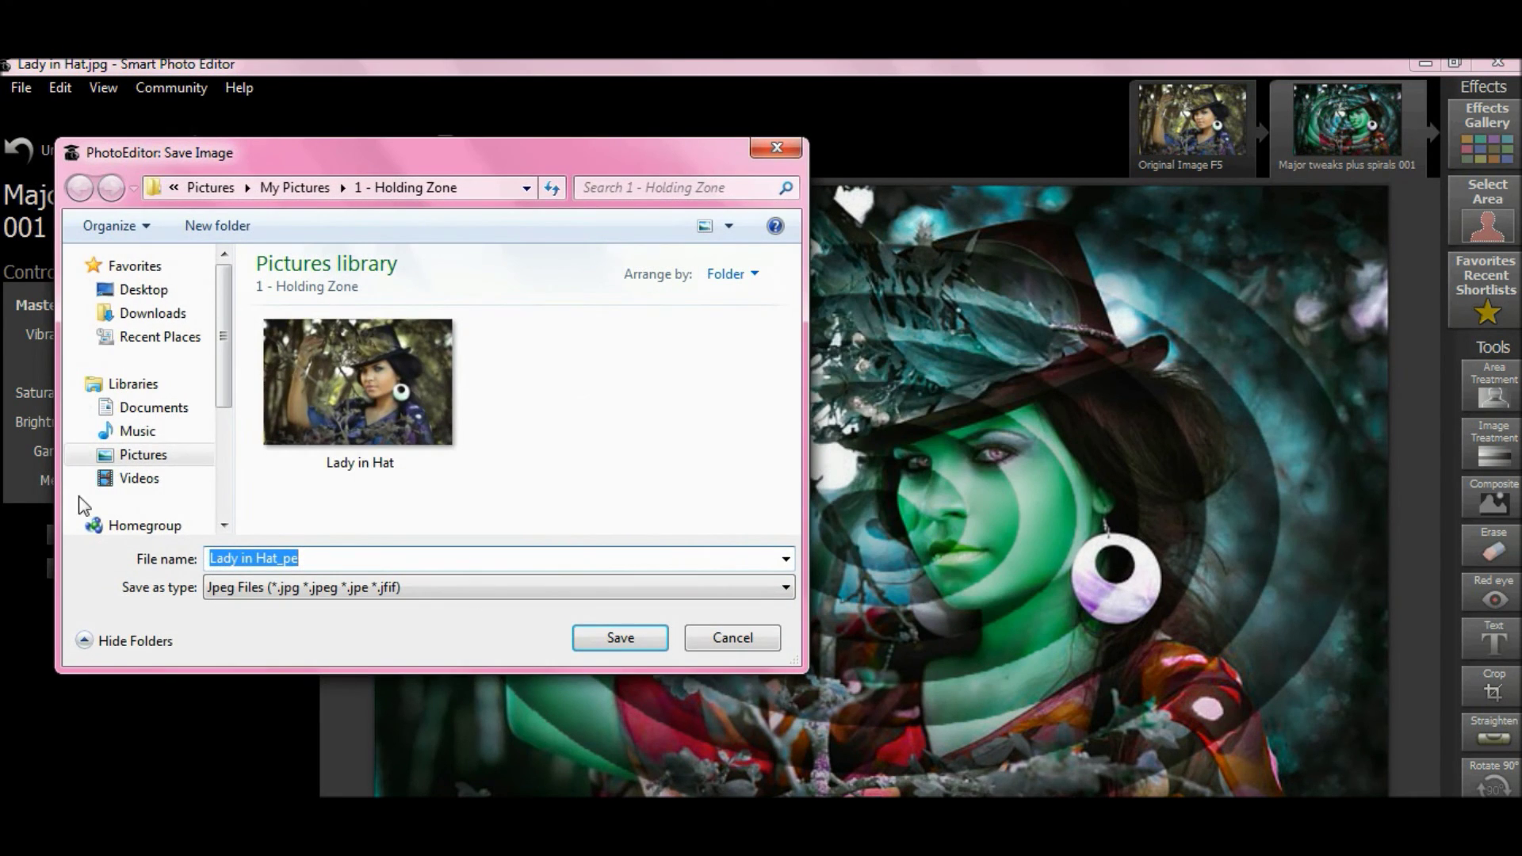
- Keep the file name 'Lady in Hat_pe' and save the JPEG into the 1 - Holding Zone folder
left_click(327, 559)
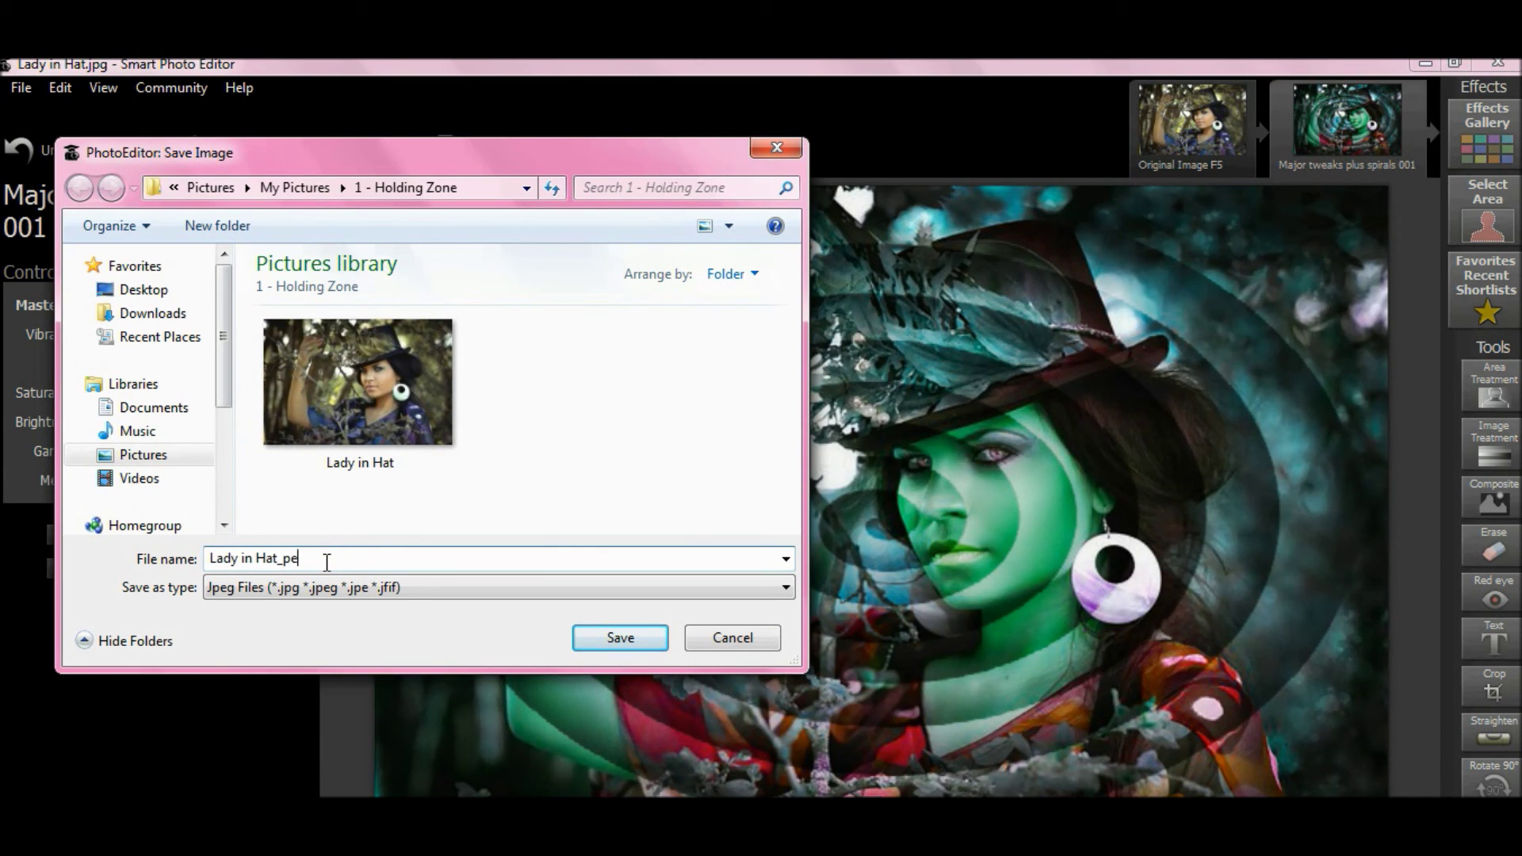
left_click_drag(327, 559, 125, 562)
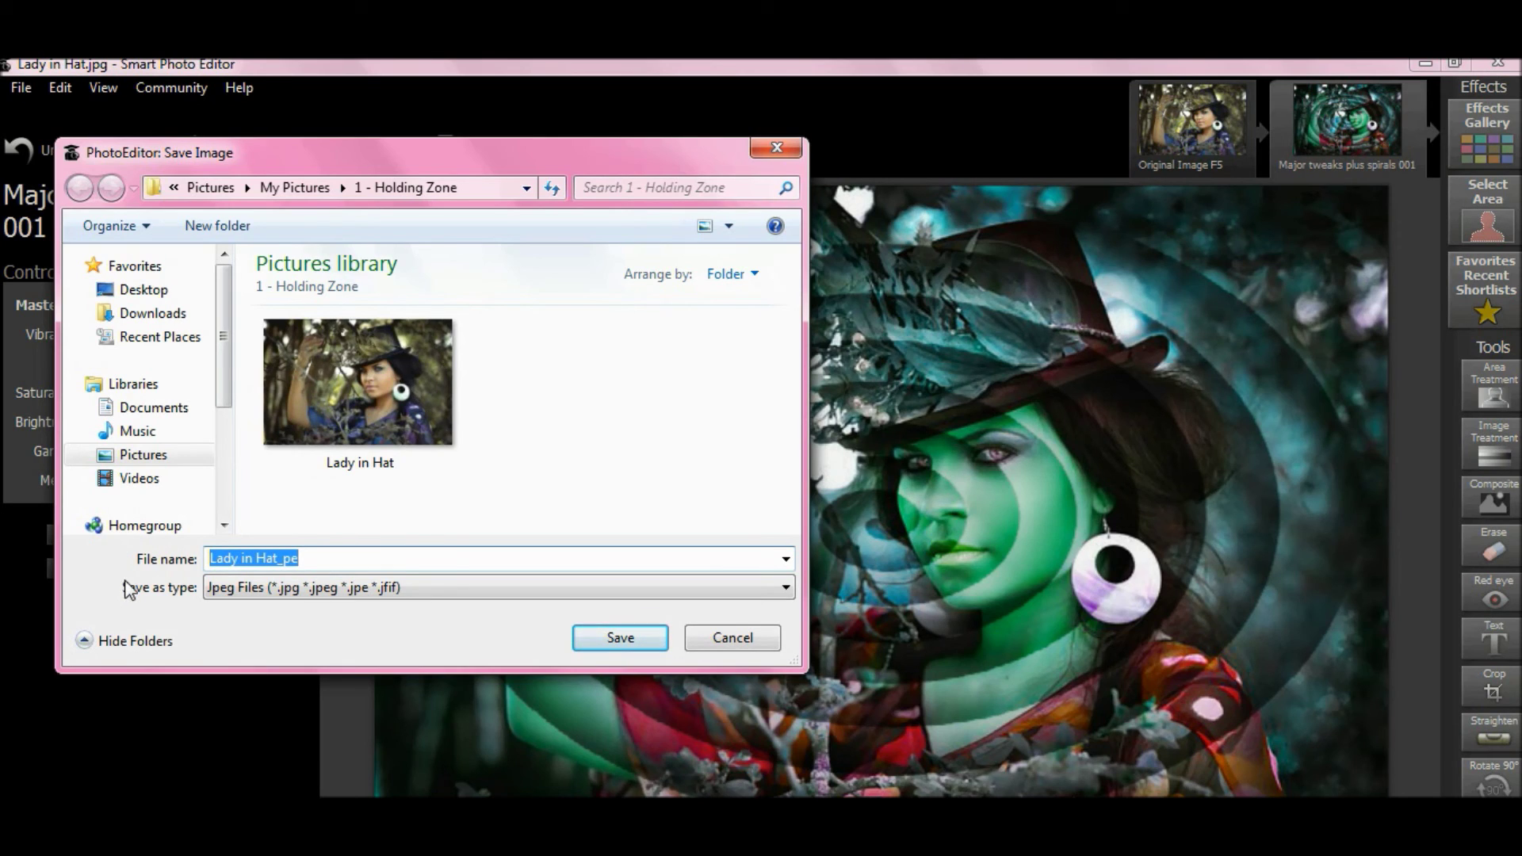
left_click(310, 559)
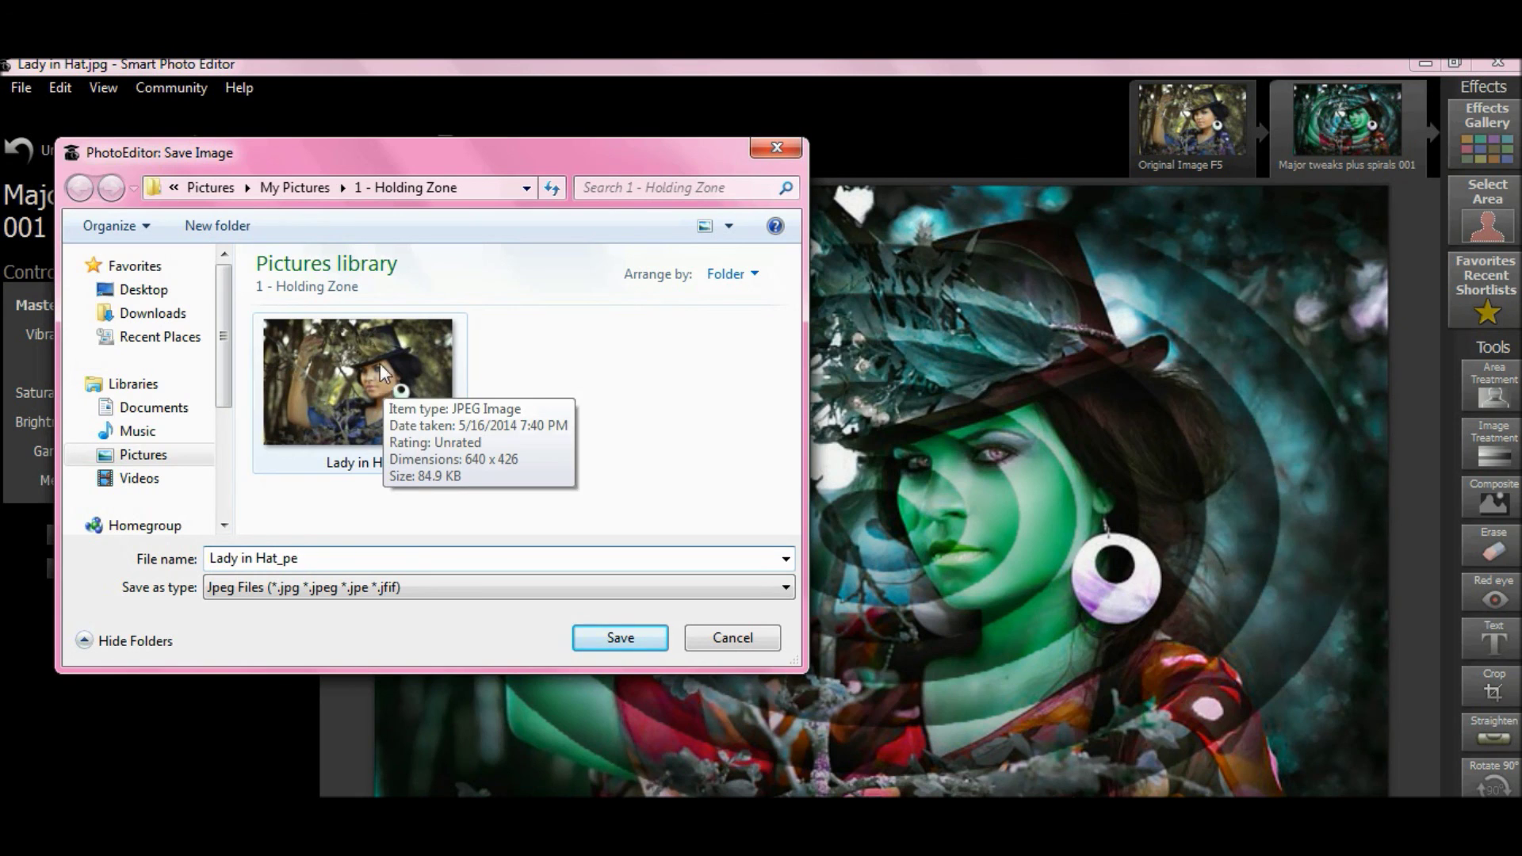
left_click(593, 634)
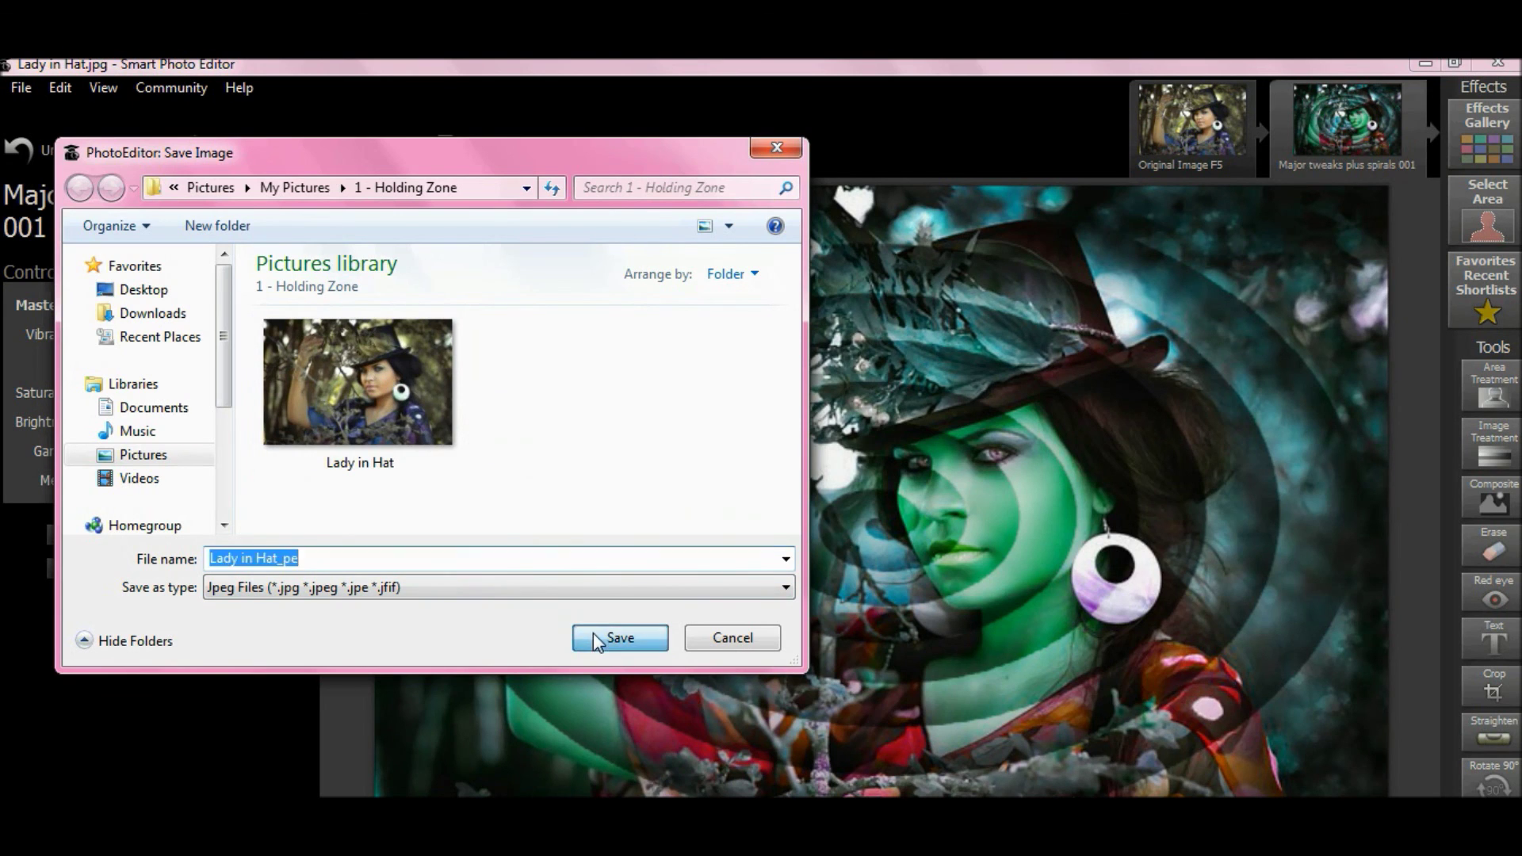